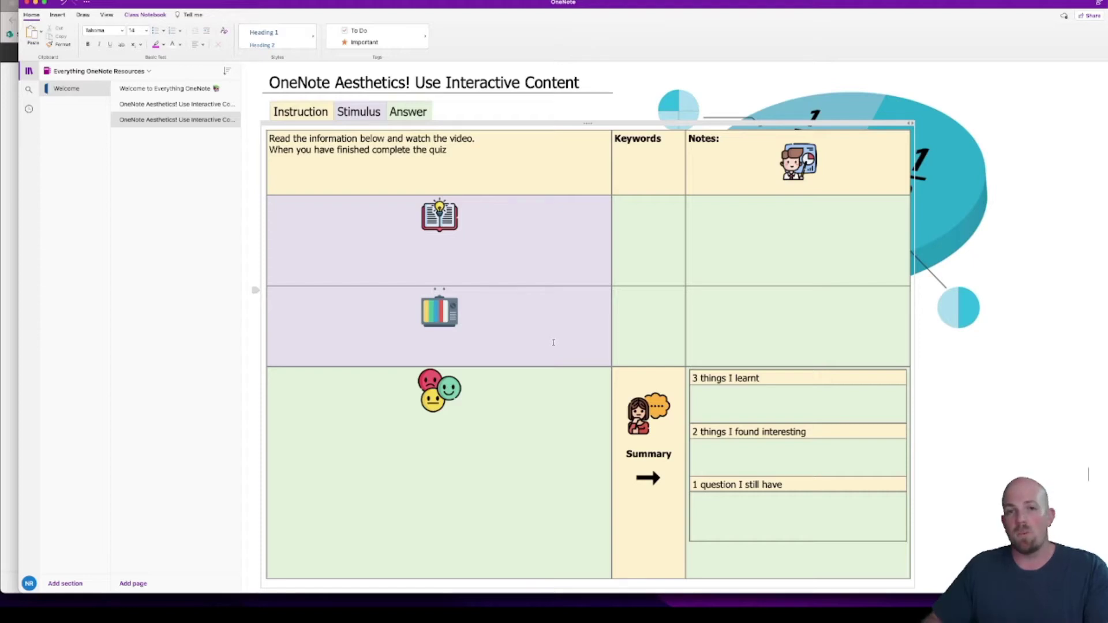
- Switch to the browser showing the 'Embed content in OneNote' support article
{"action": "left_click", "coordinate": [889, 325]}
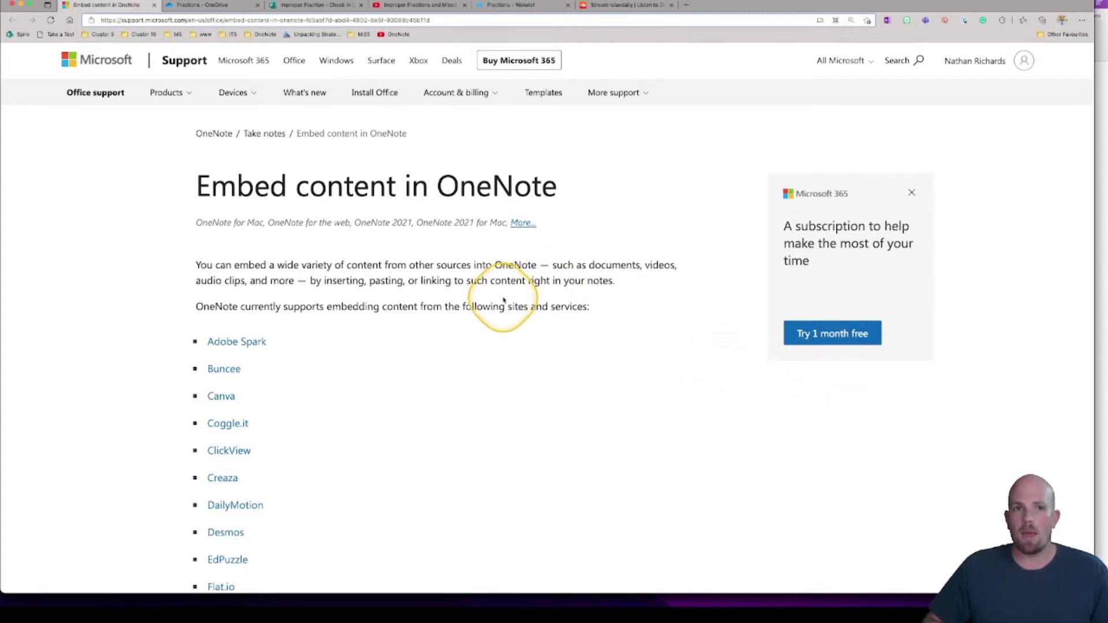
- Scroll through the supported services list, including Microsoft Forms, Power BI, Quizlet, Sway and Wakelet
{"action": "scroll", "coordinate": [503, 299], "scroll_direction": "down", "scroll_amount": 1}
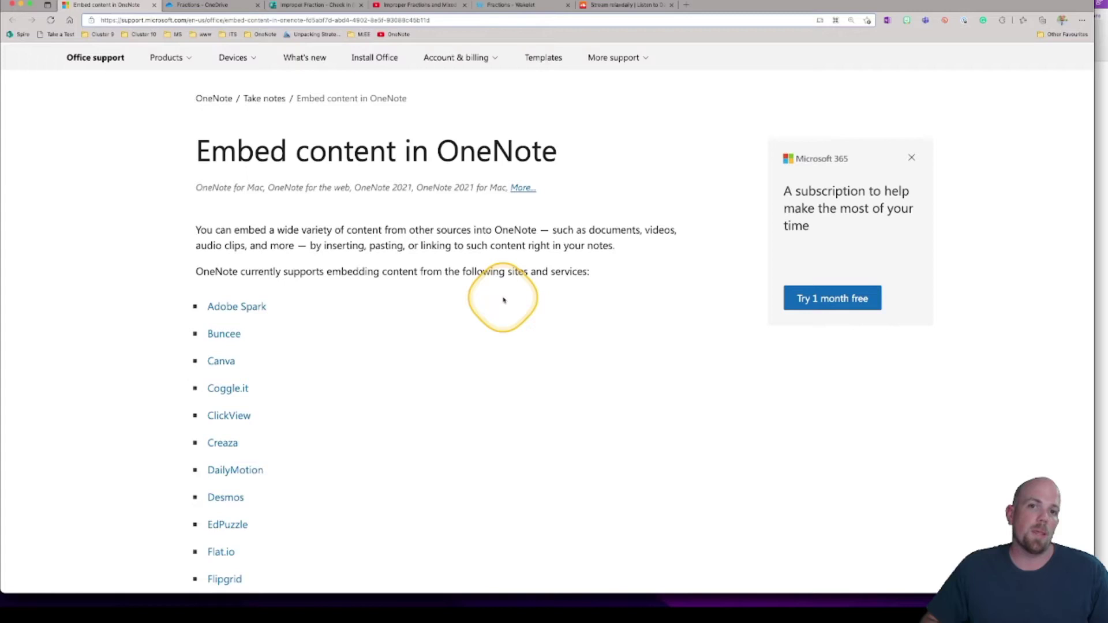
{"action": "scroll", "coordinate": [503, 299], "scroll_direction": "down", "scroll_amount": 5}
{"action": "scroll", "coordinate": [503, 300], "scroll_direction": "down", "scroll_amount": 7}
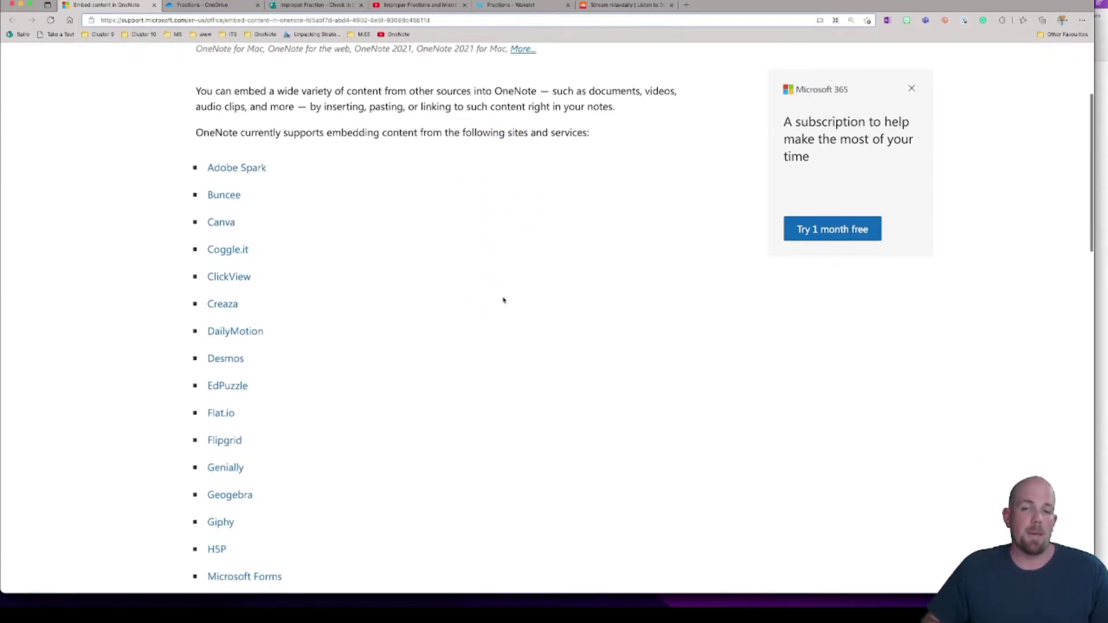
{"action": "scroll", "coordinate": [504, 299], "scroll_direction": "down", "scroll_amount": 3}
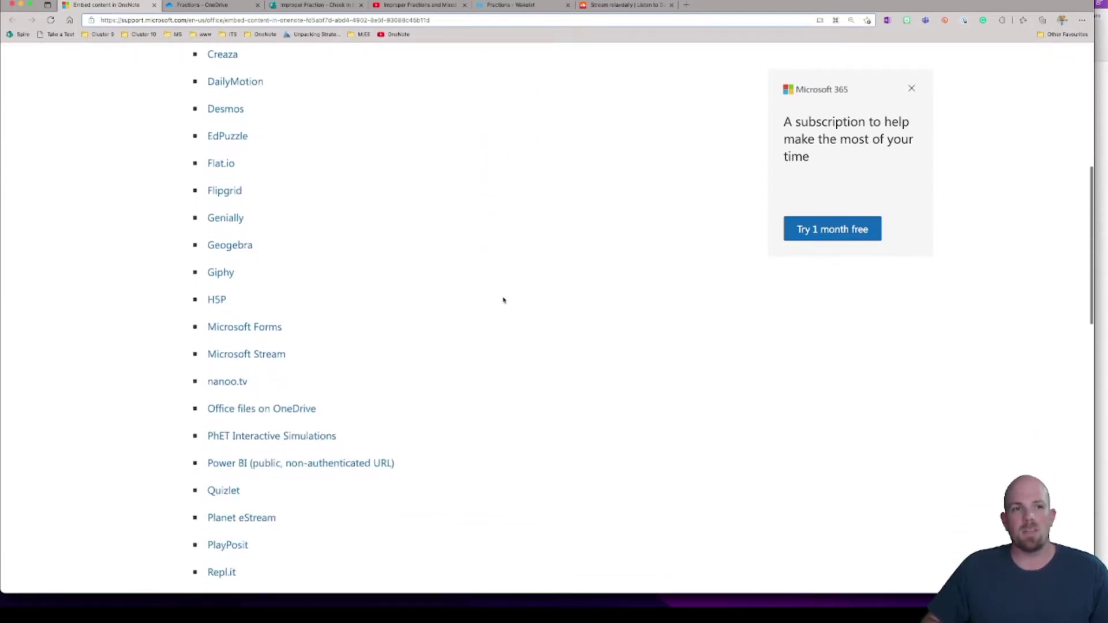
{"action": "scroll", "coordinate": [503, 299], "scroll_direction": "down", "scroll_amount": 1}
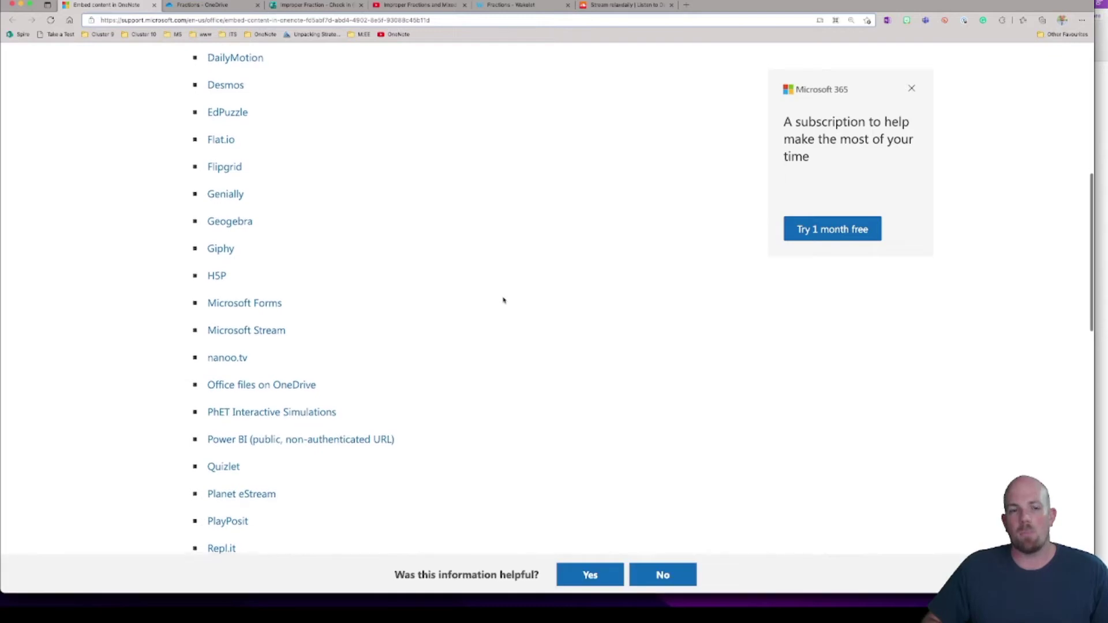
{"action": "scroll", "coordinate": [503, 300], "scroll_direction": "down", "scroll_amount": 7}
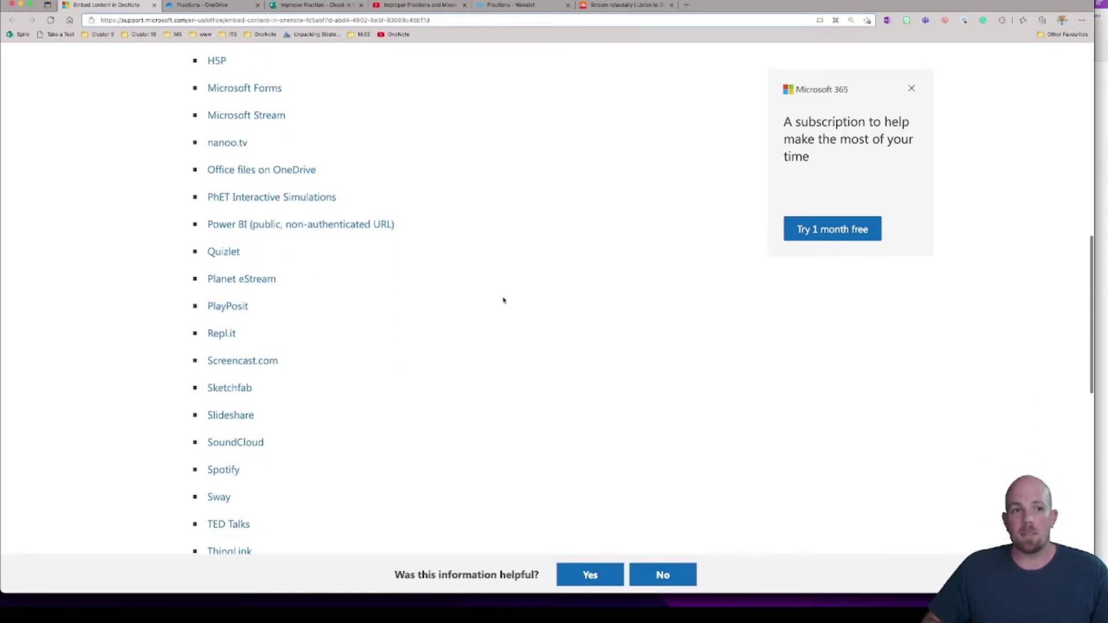
{"action": "scroll", "coordinate": [504, 299], "scroll_direction": "down", "scroll_amount": 1}
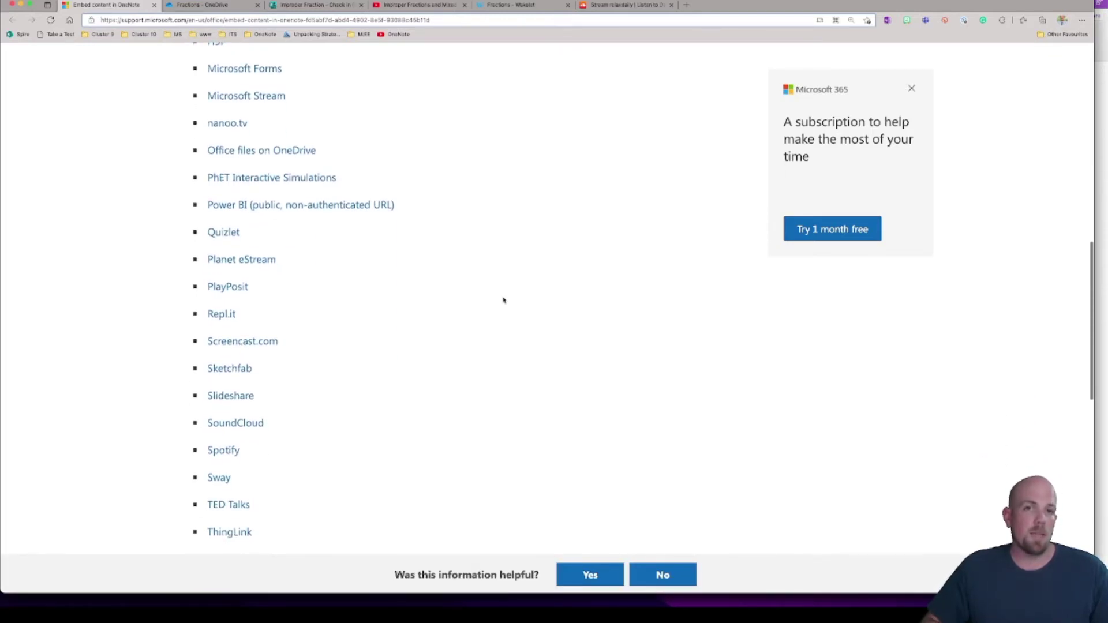
{"action": "scroll", "coordinate": [503, 299], "scroll_direction": "down", "scroll_amount": 2}
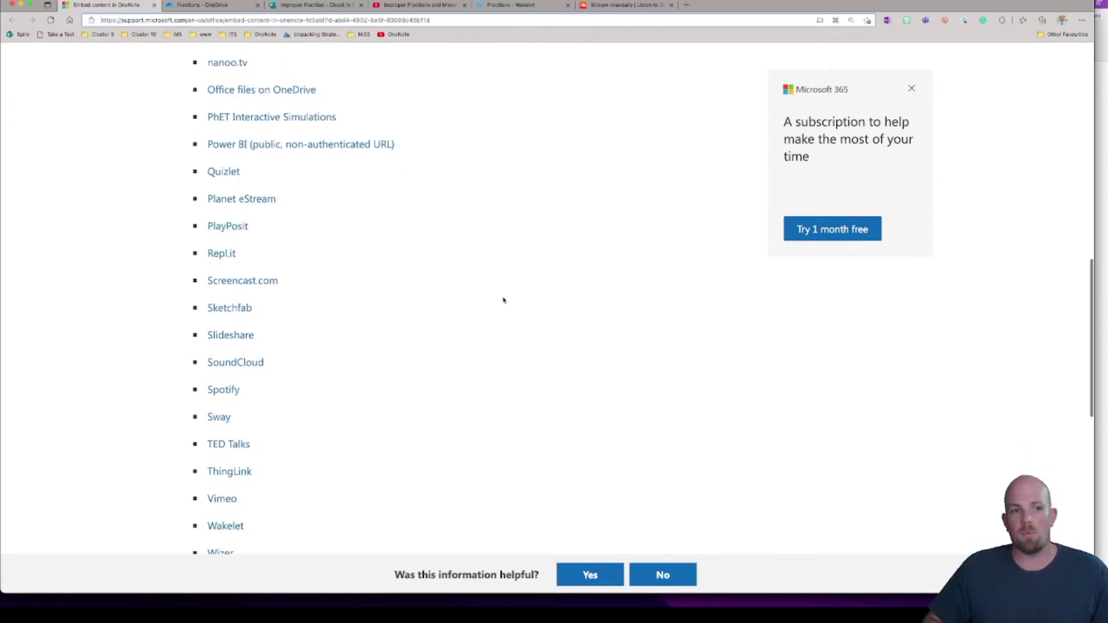
{"action": "scroll", "coordinate": [498, 301], "scroll_direction": "up", "scroll_amount": 4}
{"action": "scroll", "coordinate": [497, 301], "scroll_direction": "up", "scroll_amount": 3}
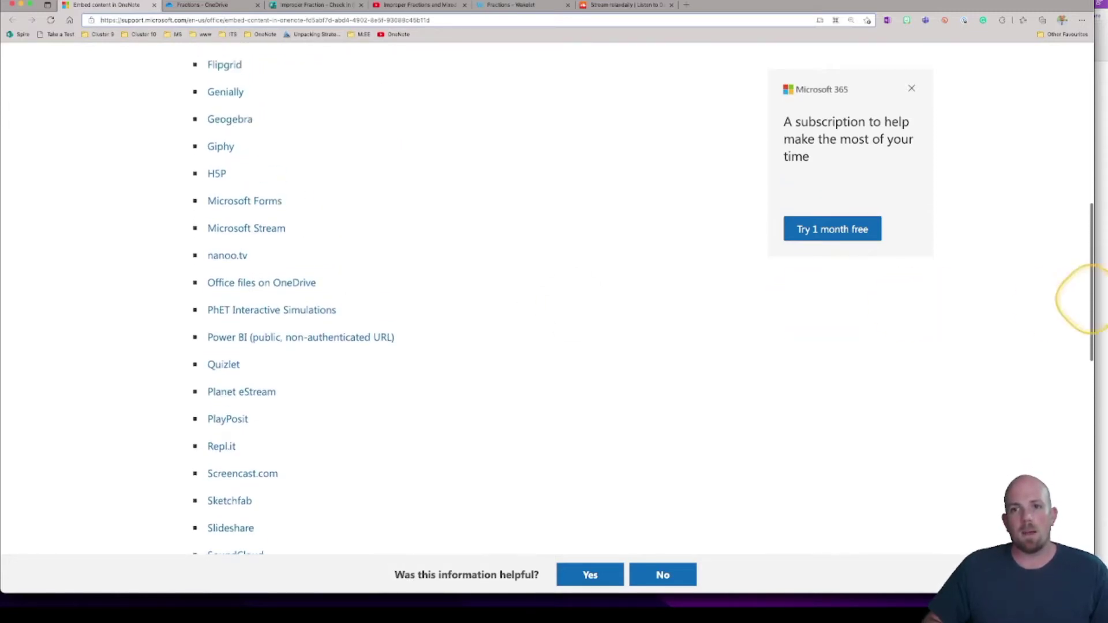
- Return to the OneNote lesson page and place the cursor in the first purple cell
{"action": "key", "text": "super+Tab"}
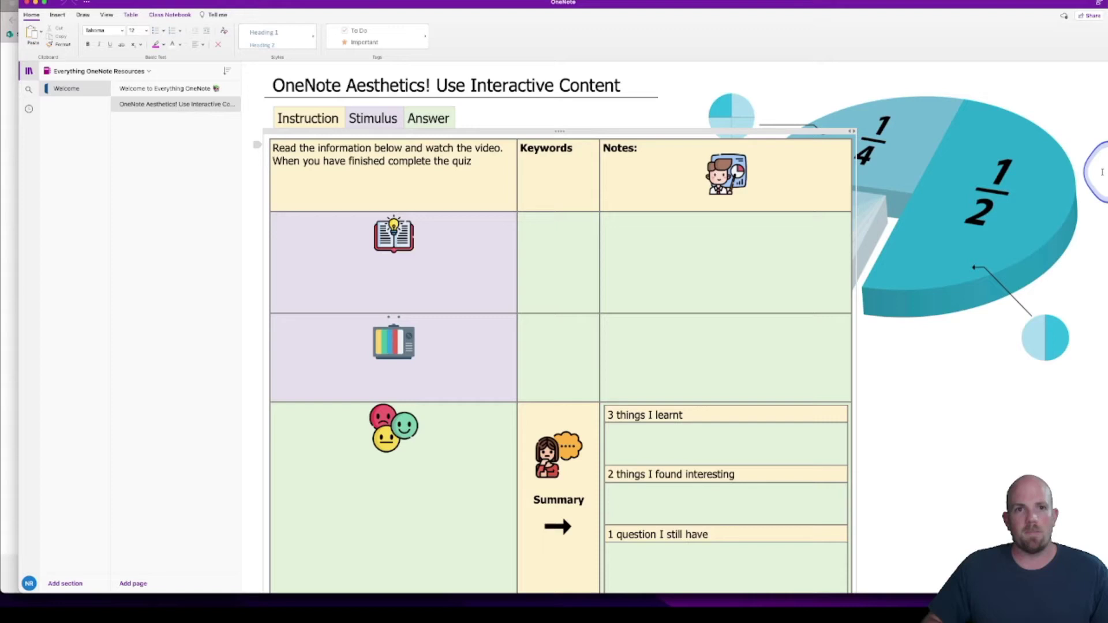
{"action": "left_click", "coordinate": [396, 292]}
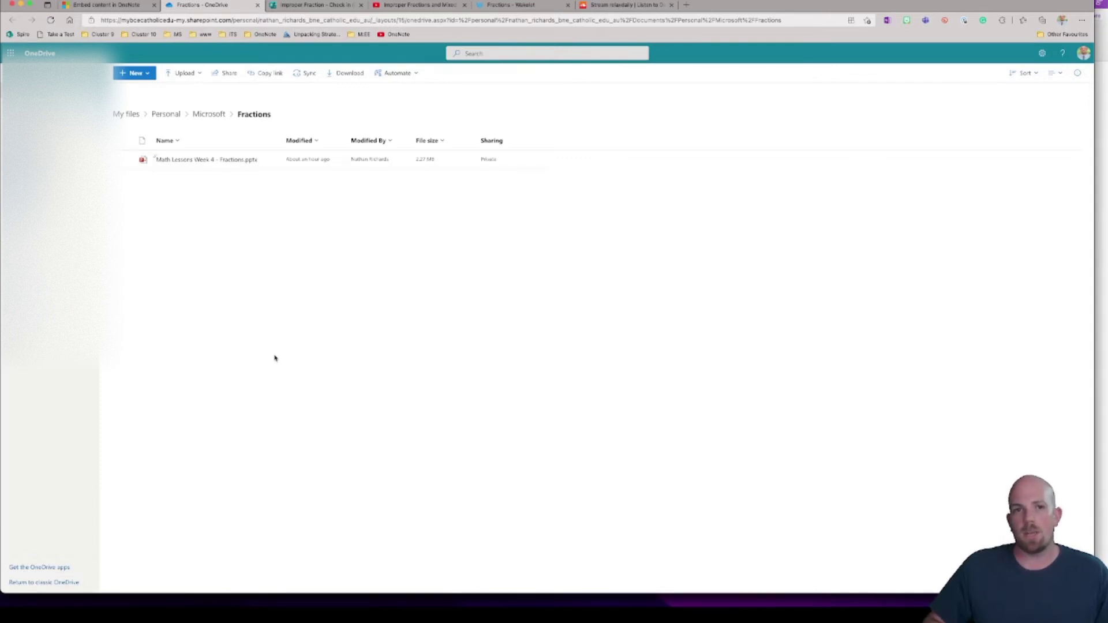
- Copy a share link for Math Lessons Week 4 - Fractions.pptx and open it in PowerPoint Online
{"action": "mouse_move", "coordinate": [254, 160]}
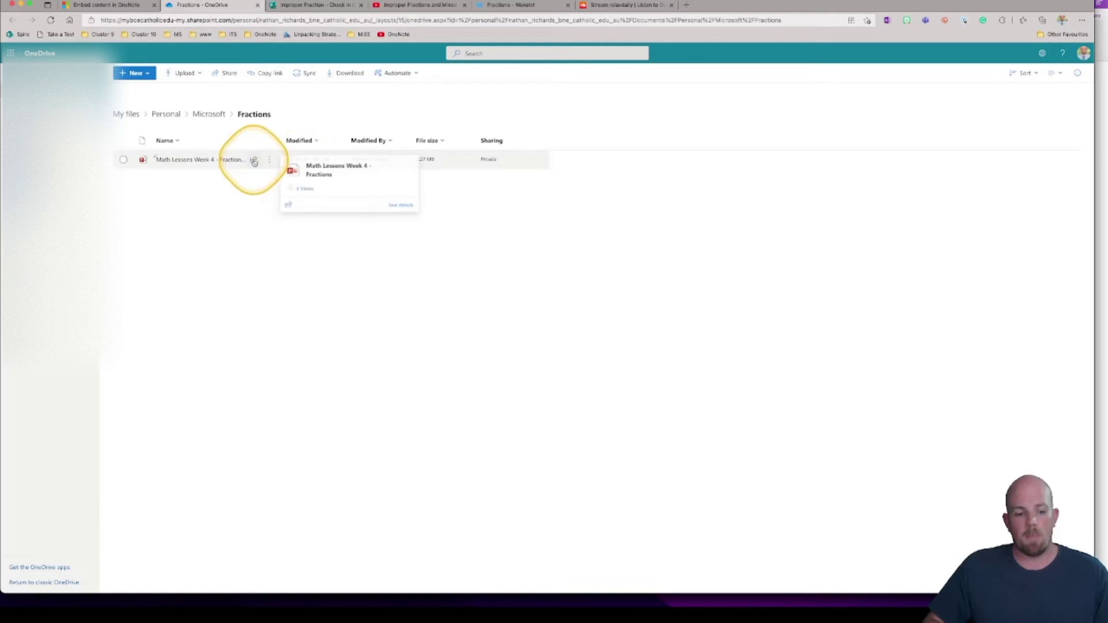
{"action": "left_click", "coordinate": [255, 161]}
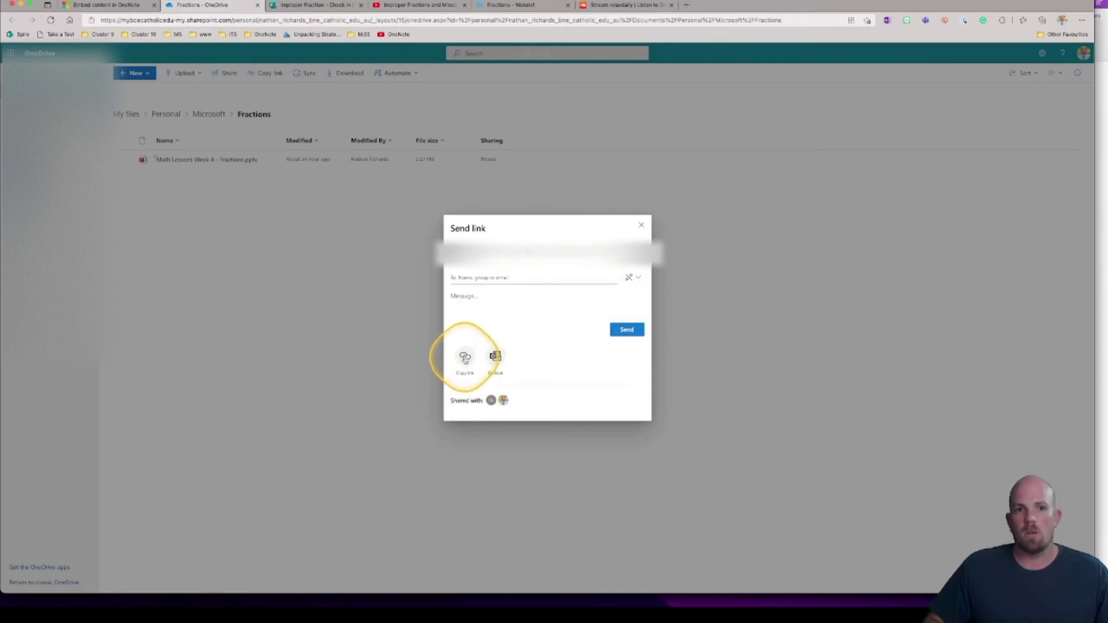
{"action": "left_click", "coordinate": [465, 356]}
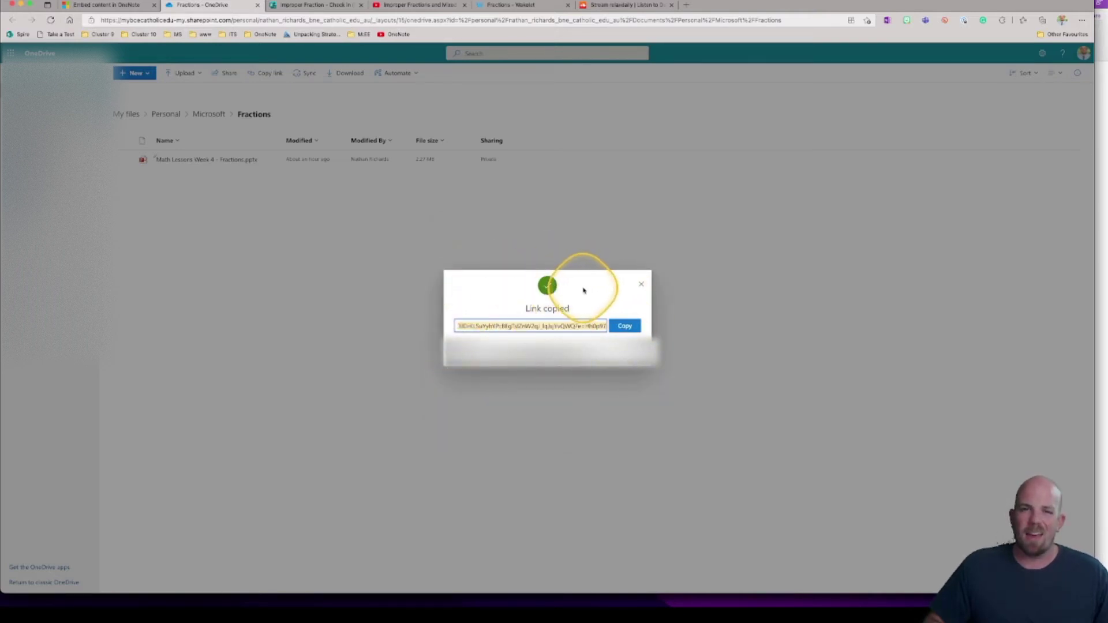
{"action": "left_click", "coordinate": [641, 284]}
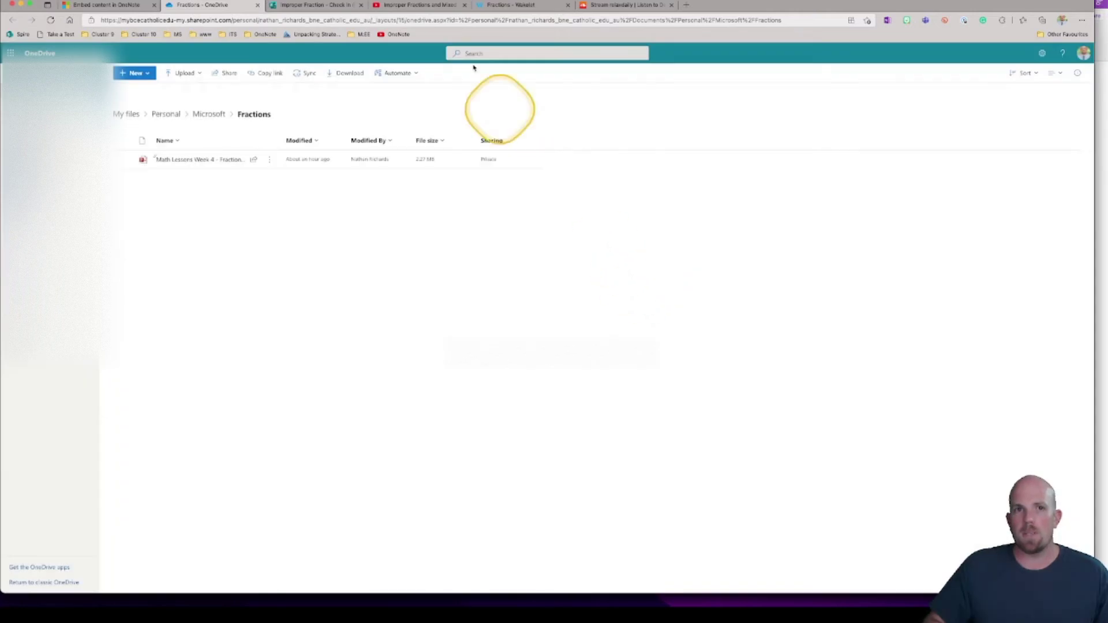
{"action": "left_click", "coordinate": [463, 20]}
{"action": "key", "text": "Return"}
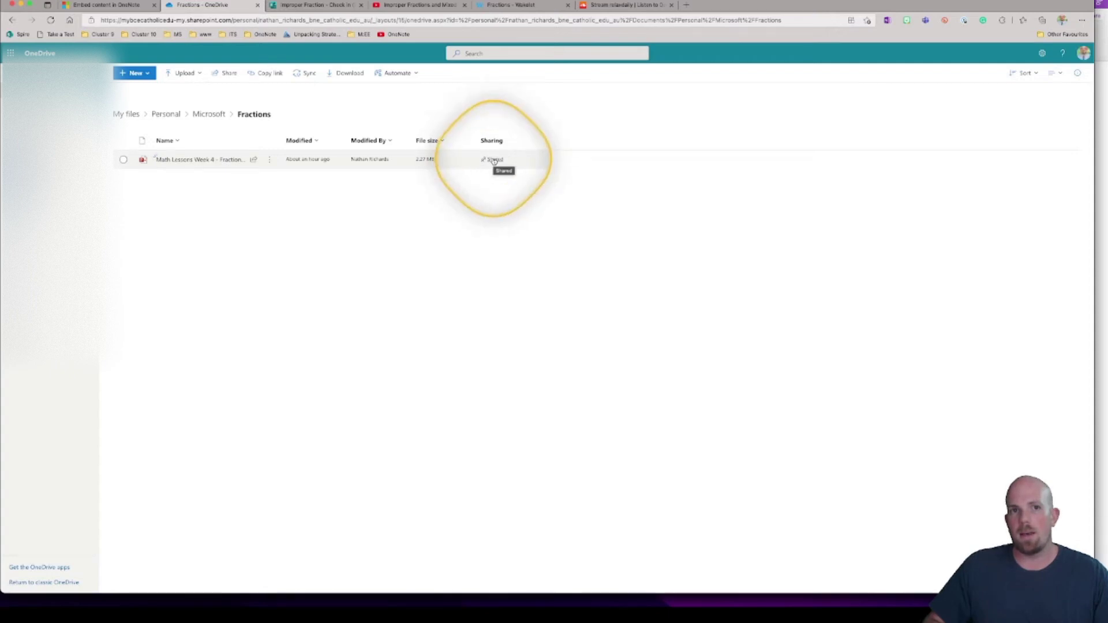
{"action": "mouse_move", "coordinate": [218, 164]}
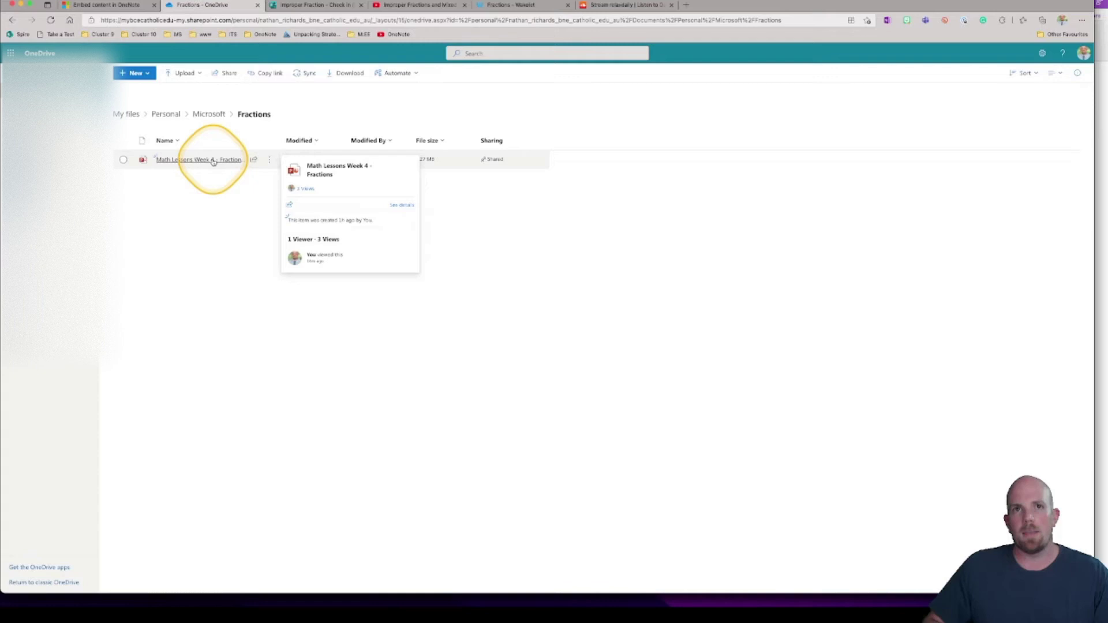
{"action": "left_click", "coordinate": [213, 162]}
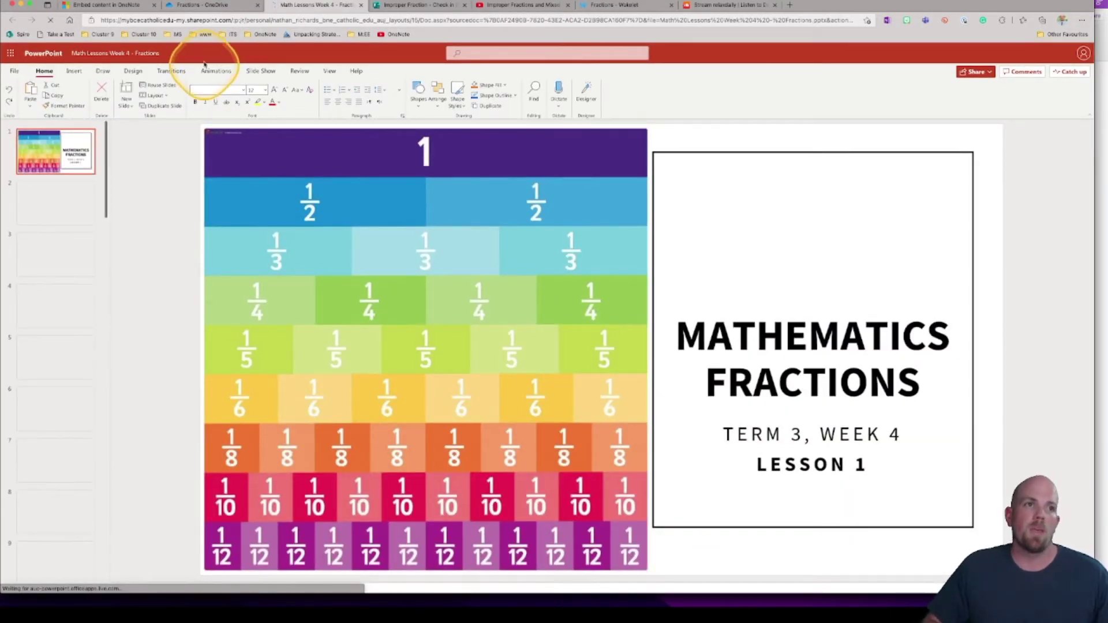
- Copy the fractions presentation's URL from the address bar and go back to OneNote
{"action": "left_click", "coordinate": [248, 20]}
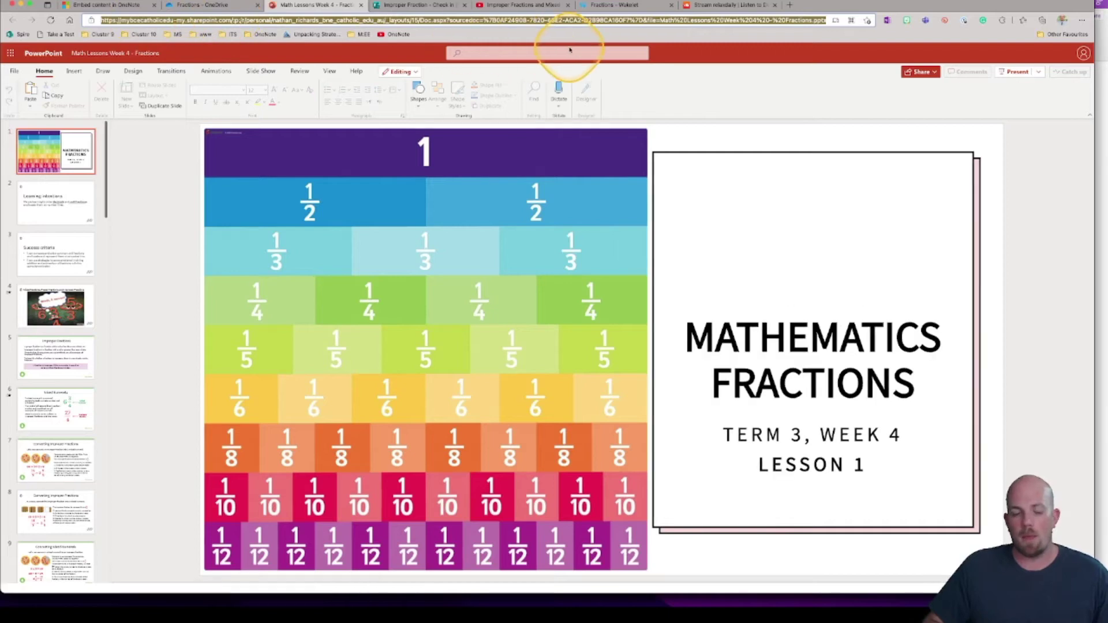
{"action": "right_click", "coordinate": [565, 21]}
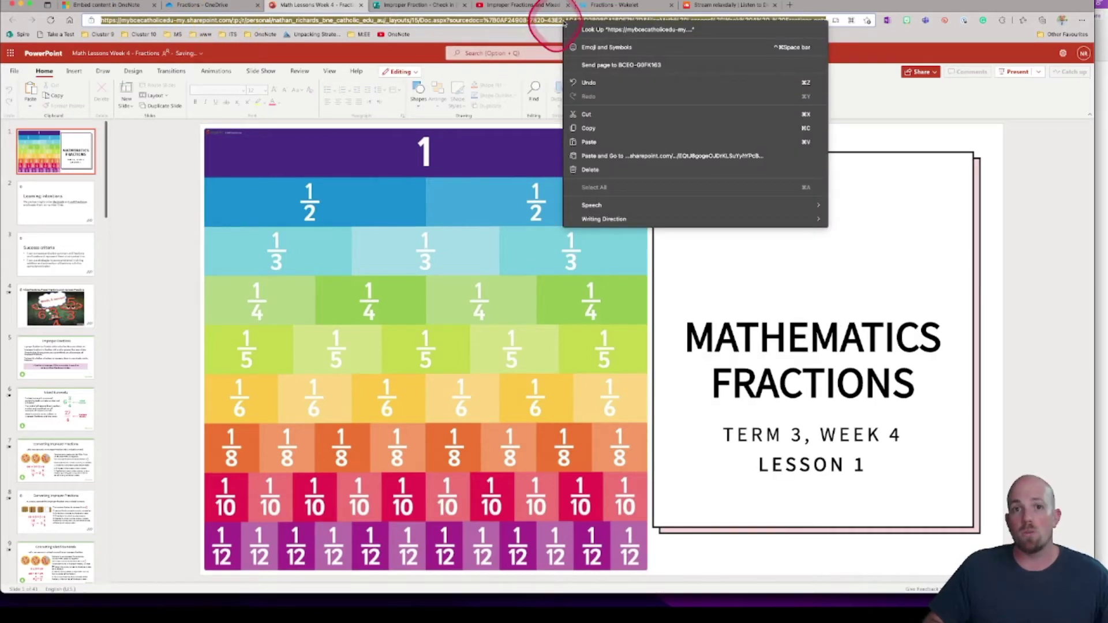
{"action": "left_click", "coordinate": [597, 129]}
{"action": "key", "text": "super+Tab"}
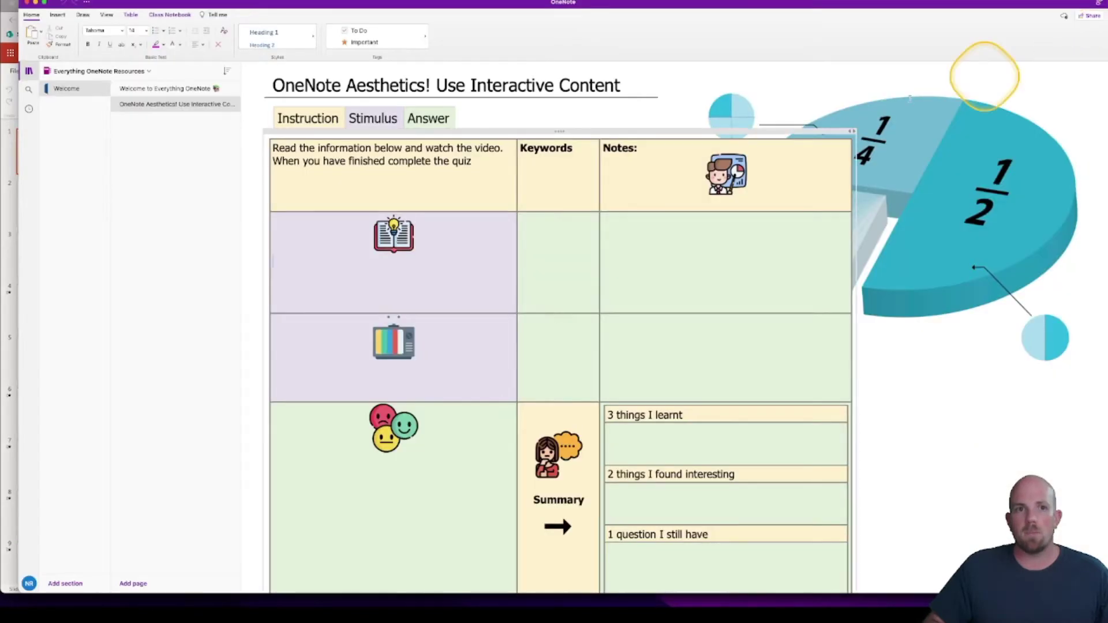
- Paste the presentation link into the purple cell, then delete the leftover link and blank line
{"action": "right_click", "coordinate": [330, 277]}
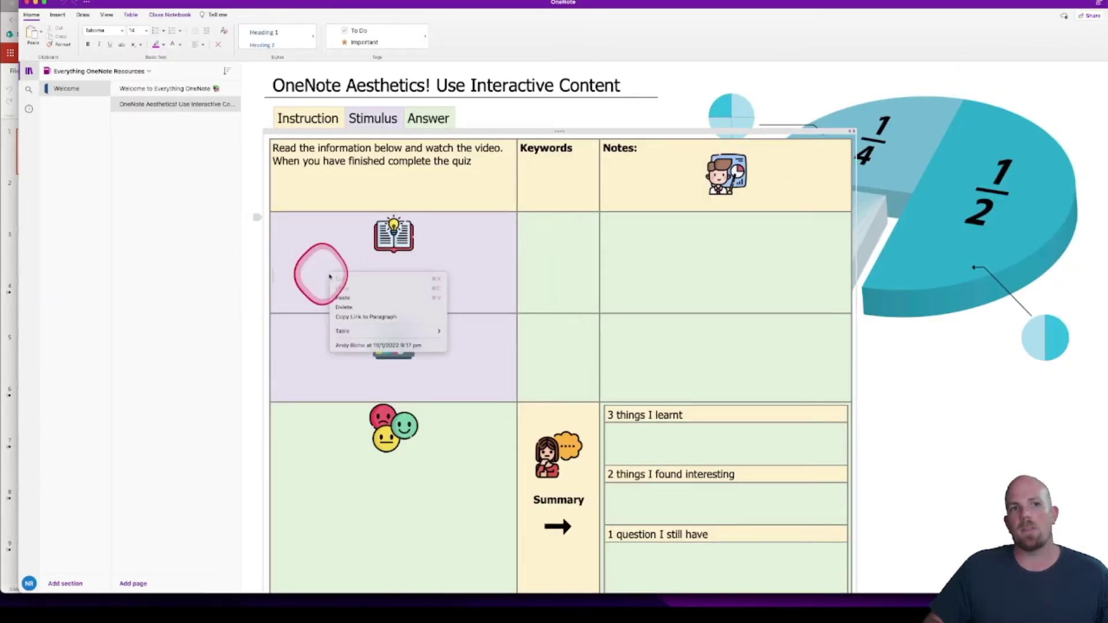
{"action": "left_click", "coordinate": [359, 298]}
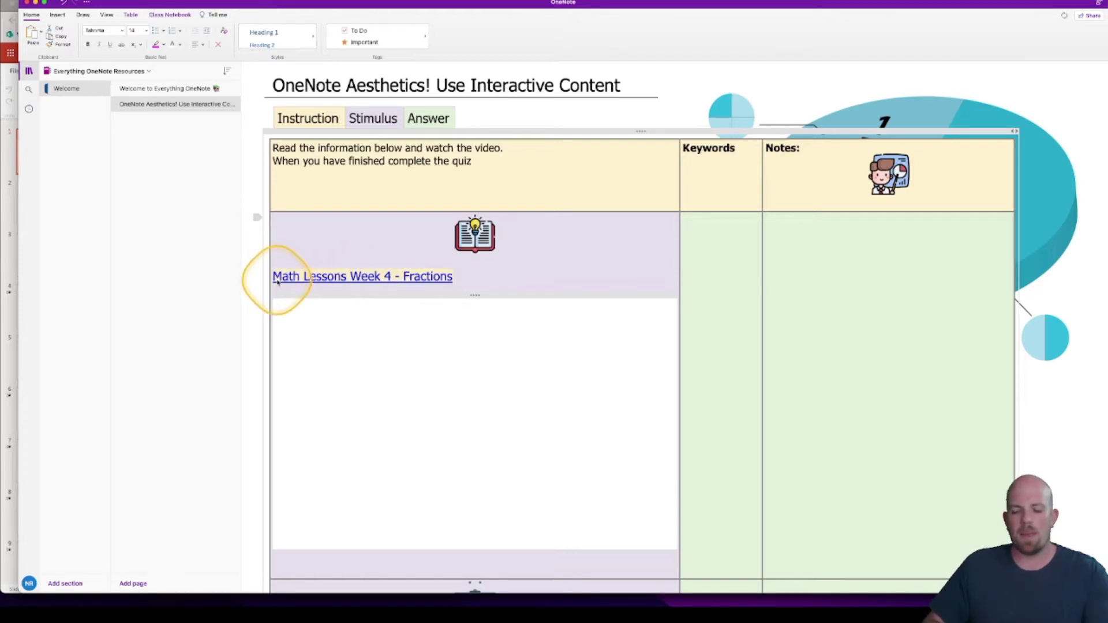
{"action": "key", "text": "BackSpace"}
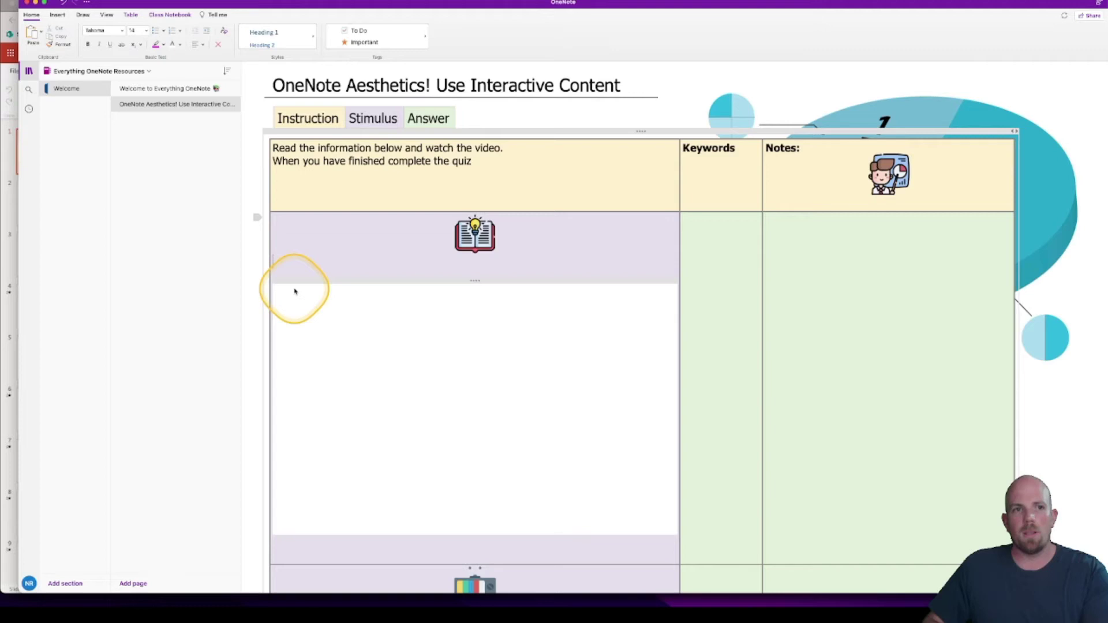
{"action": "key", "text": "BackSpace"}
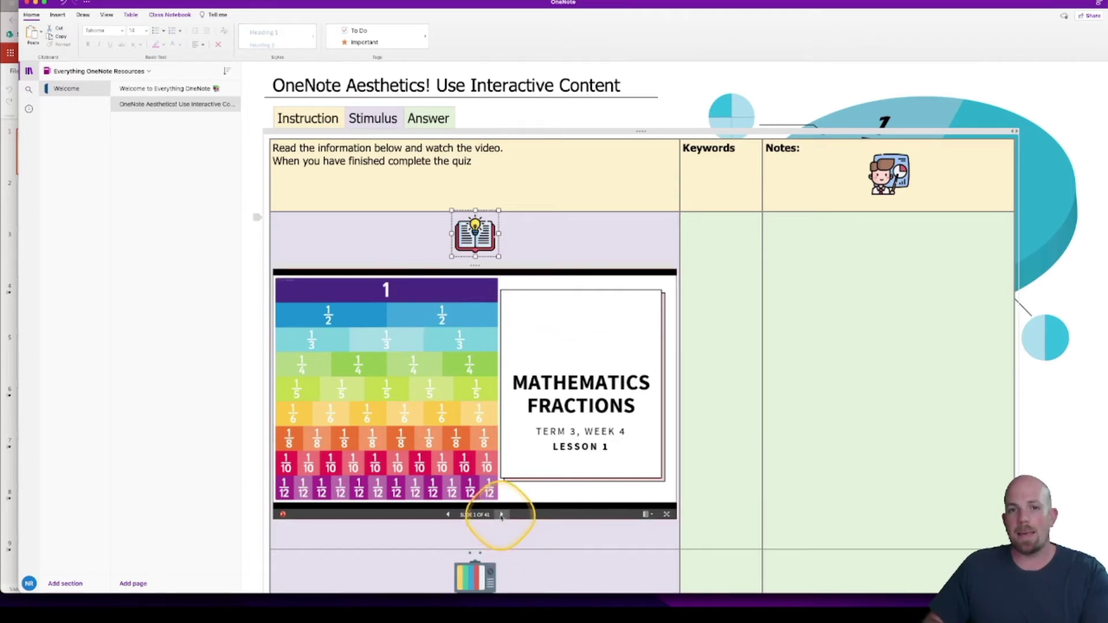
- Advance the embedded slideshow to slide 7, Converting Improper Fractions, revealing its conversion working
{"action": "left_click", "coordinate": [501, 515]}
{"action": "left_click", "coordinate": [501, 515]}
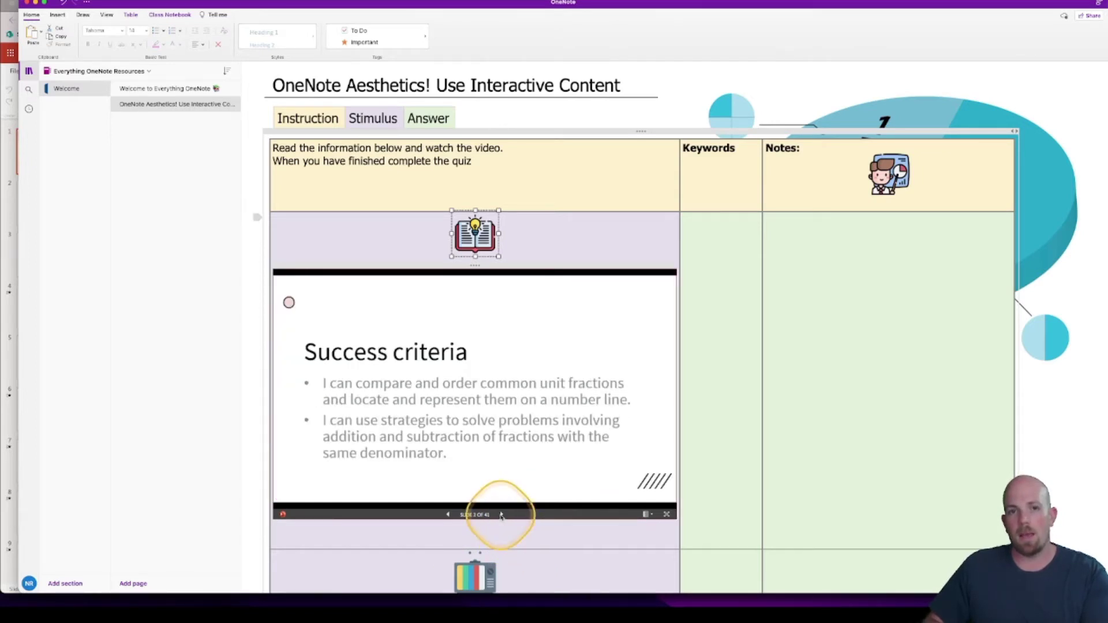
{"action": "left_click", "coordinate": [501, 515]}
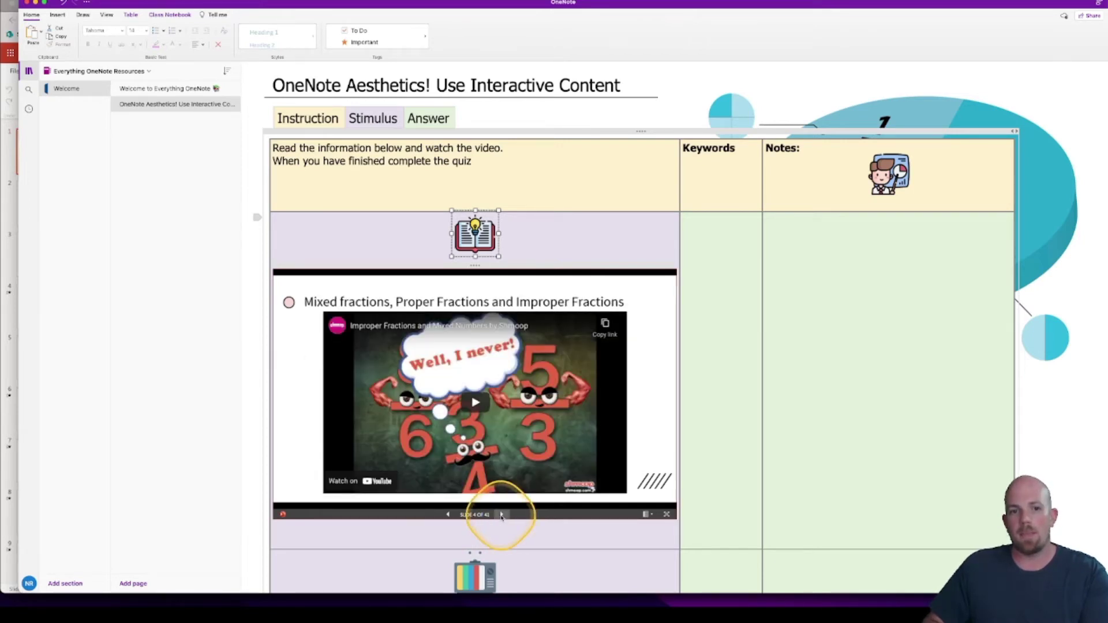
{"action": "left_click", "coordinate": [501, 515]}
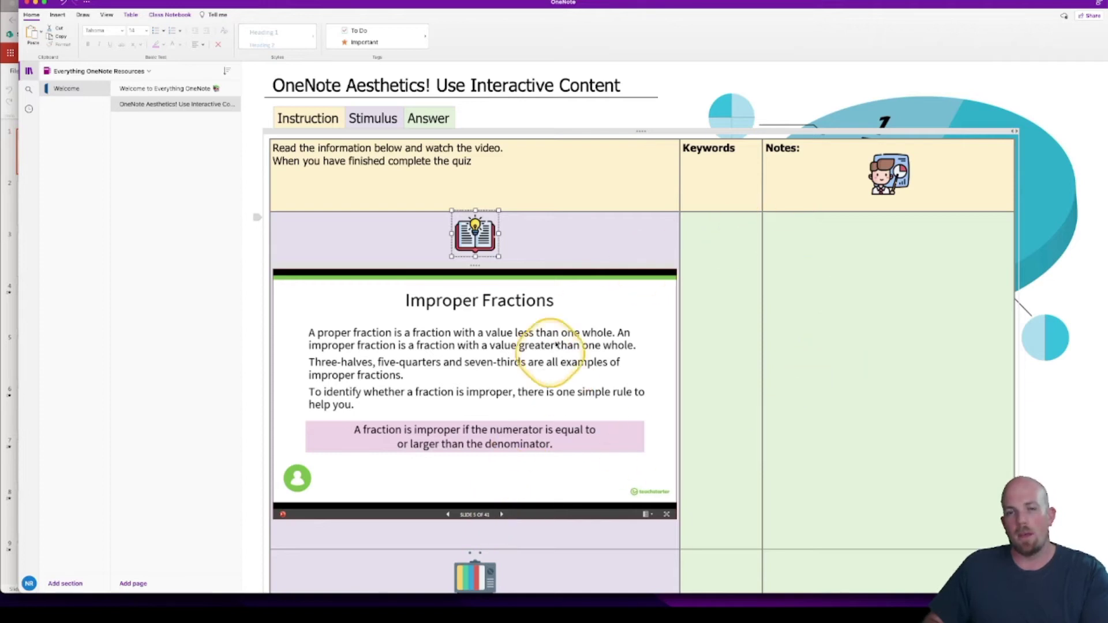
{"action": "left_click", "coordinate": [501, 515]}
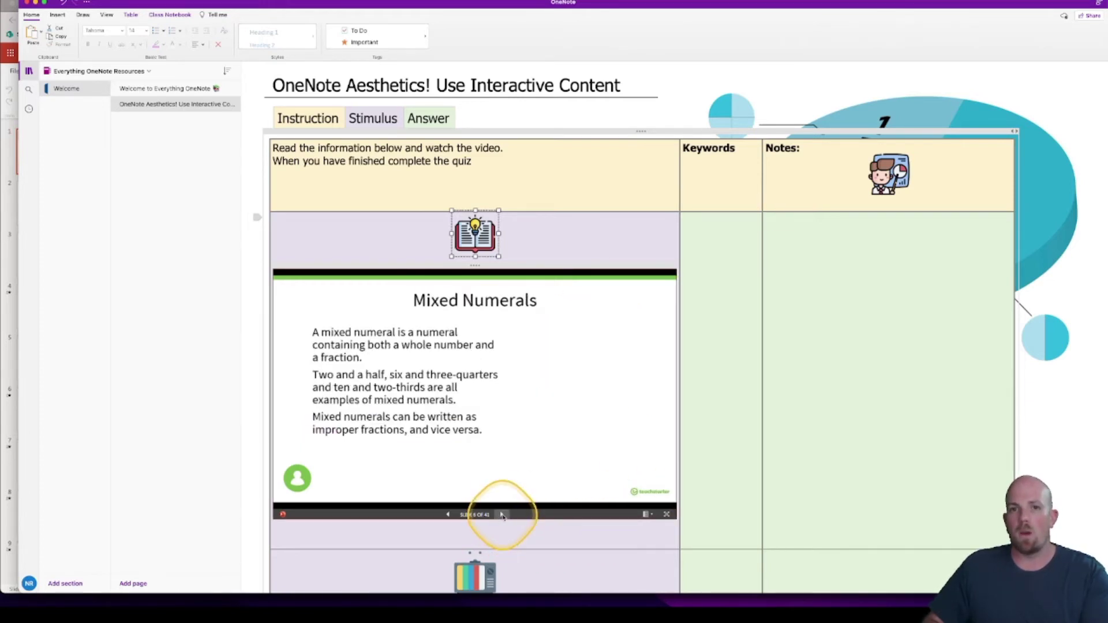
{"action": "left_click", "coordinate": [501, 515]}
{"action": "left_click", "coordinate": [501, 515]}
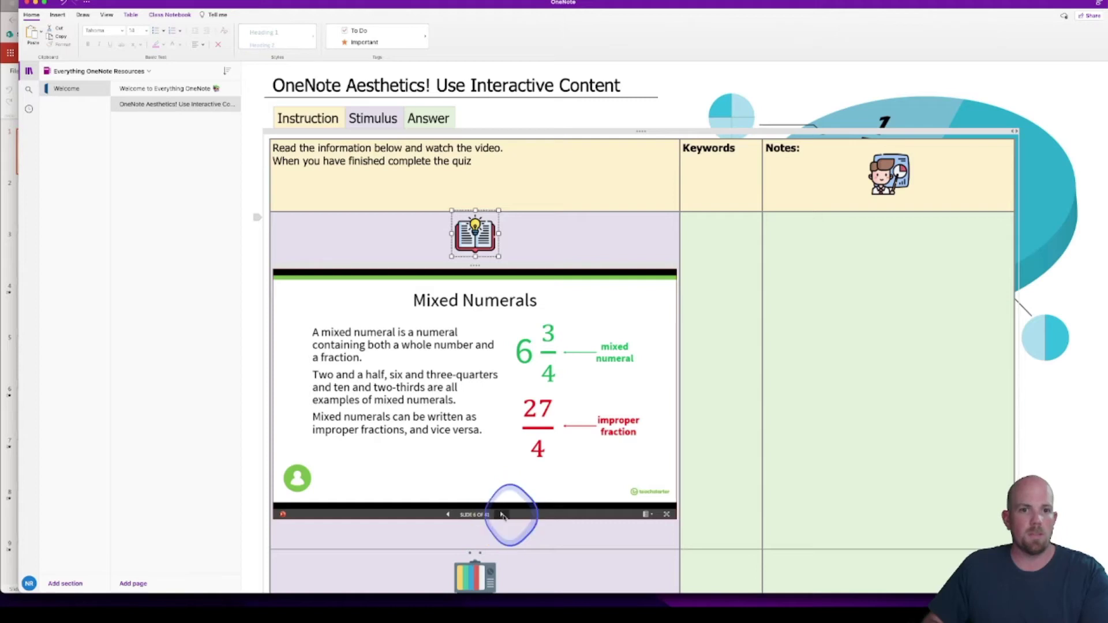
{"action": "left_click", "coordinate": [503, 515]}
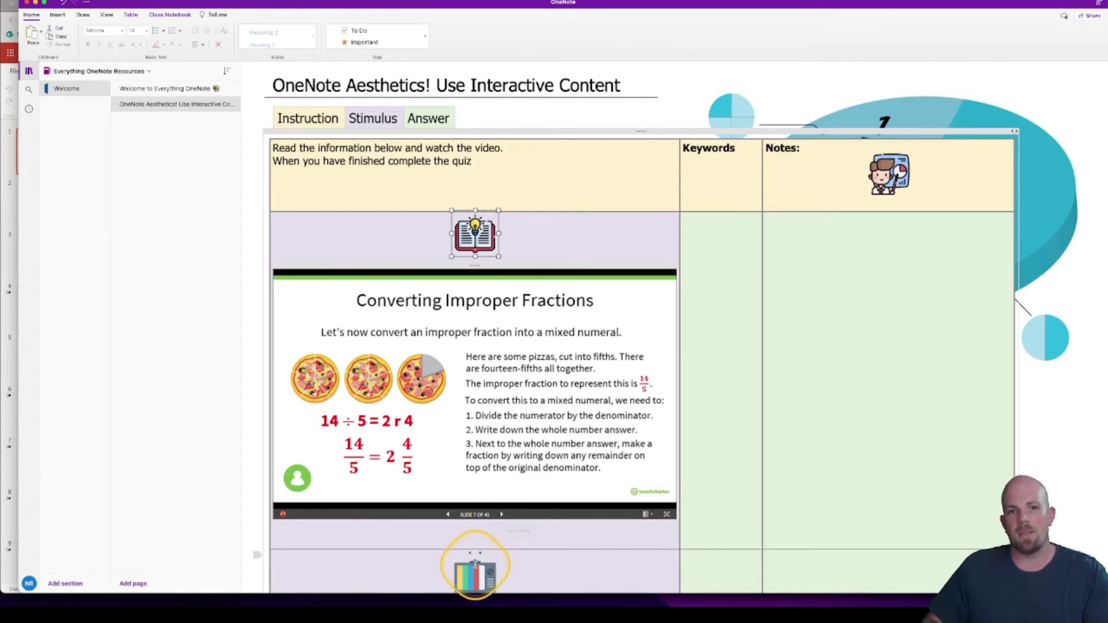
- Put the cursor in the cell below the TV icon, then bring up the Shmoop 'Improper Fractions and Mixed Numbers' YouTube video
{"action": "left_click", "coordinate": [554, 569]}
{"action": "scroll", "coordinate": [549, 564], "scroll_direction": "down", "scroll_amount": 4}
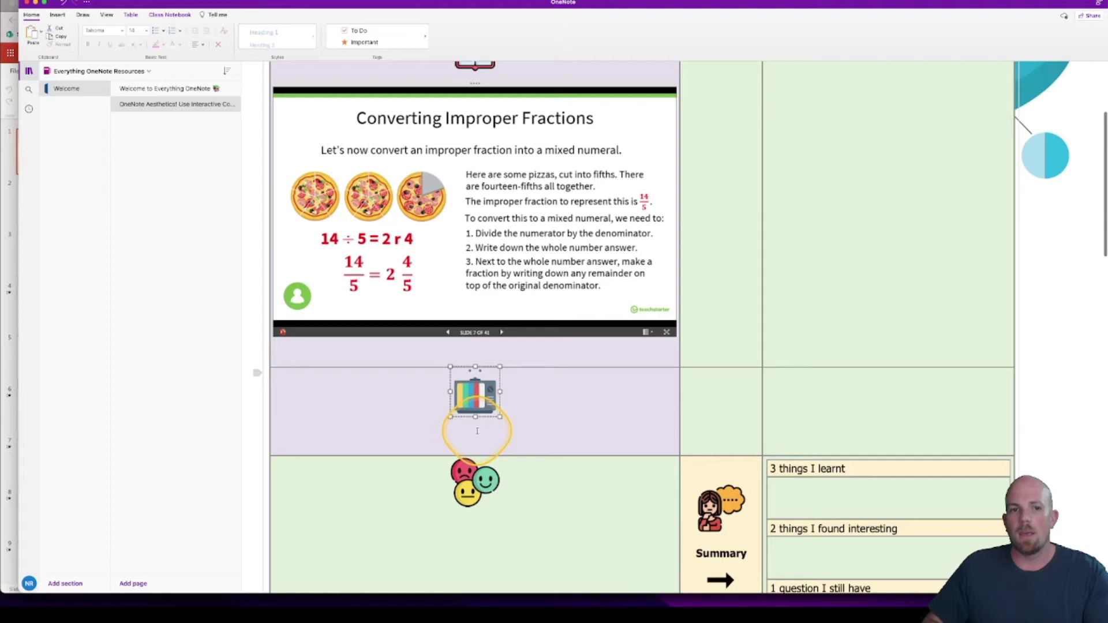
{"action": "left_click", "coordinate": [481, 438]}
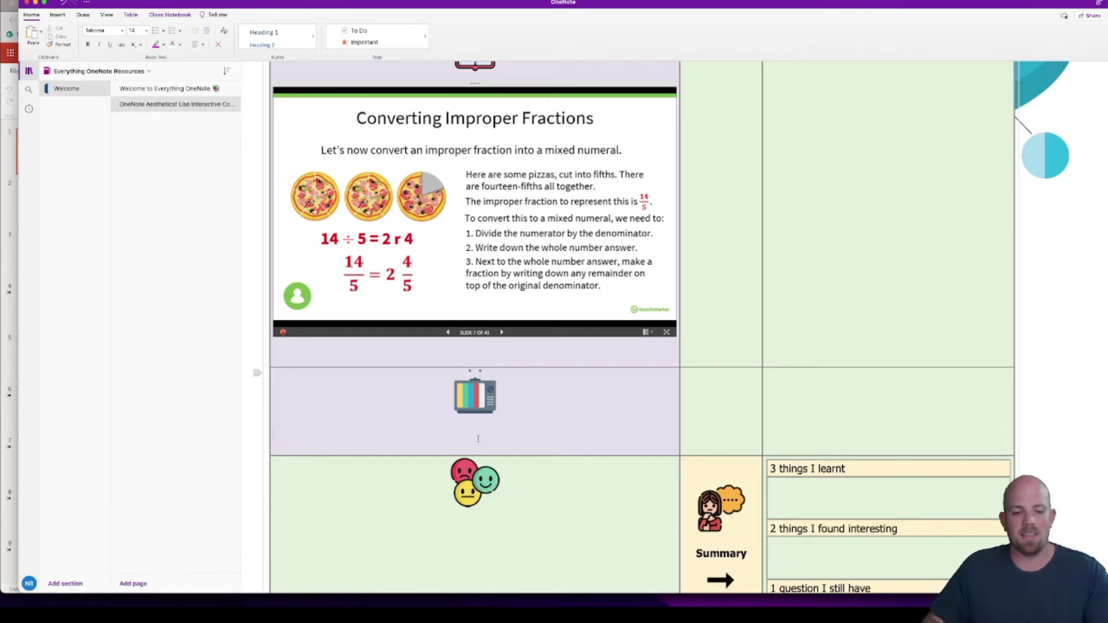
{"action": "left_click", "coordinate": [499, 5]}
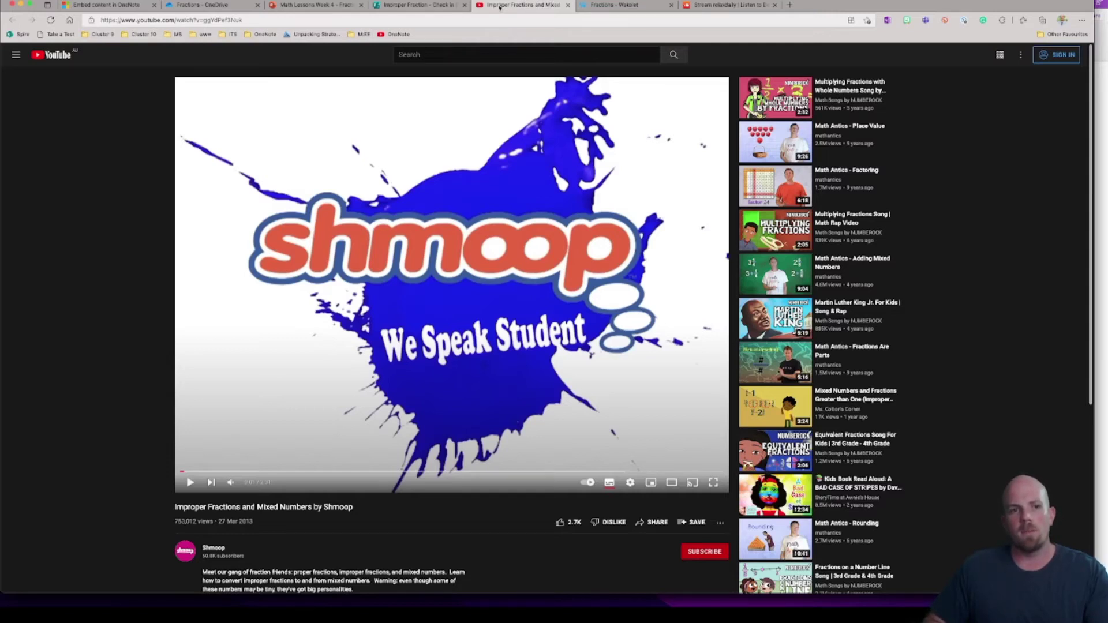
- Skim the first few seconds of the Shmoop fractions video
{"action": "left_click", "coordinate": [464, 206]}
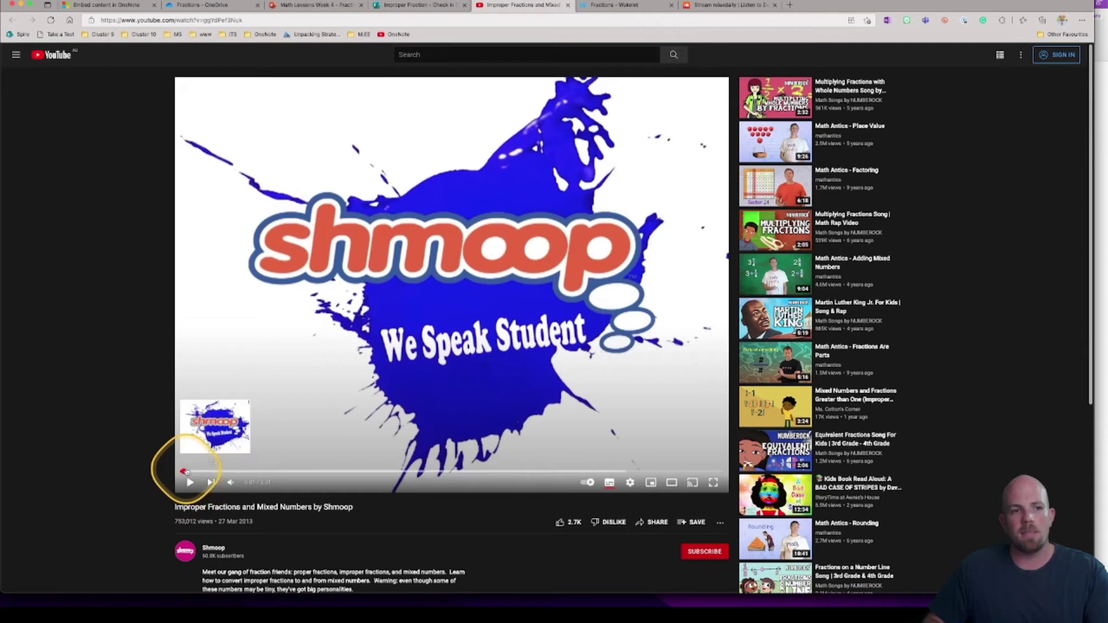
{"action": "left_click_drag", "start_coordinate": [186, 472], "coordinate": [186, 472]}
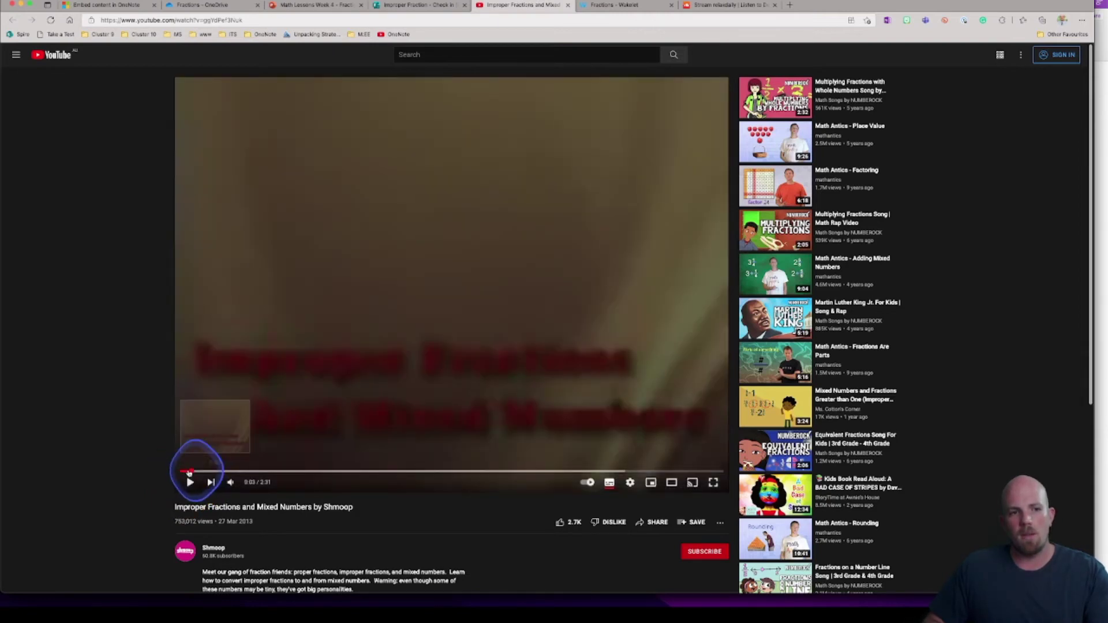
{"action": "left_click_drag", "start_coordinate": [189, 472], "coordinate": [254, 472]}
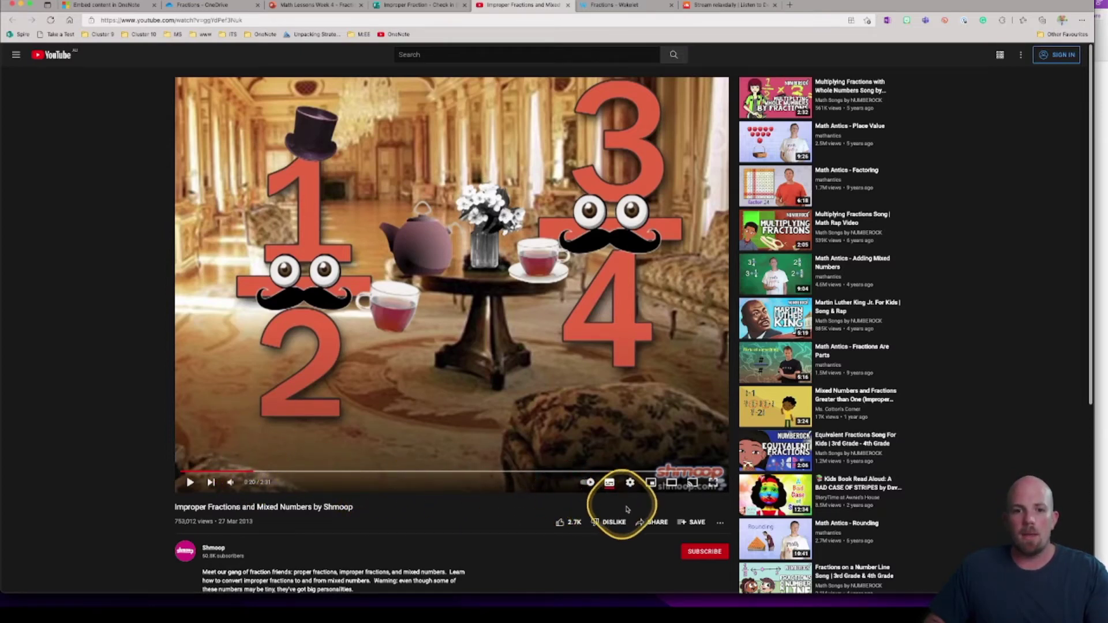
- Copy the video's share link with the 0:20 start time switched back off
{"action": "left_click", "coordinate": [646, 521]}
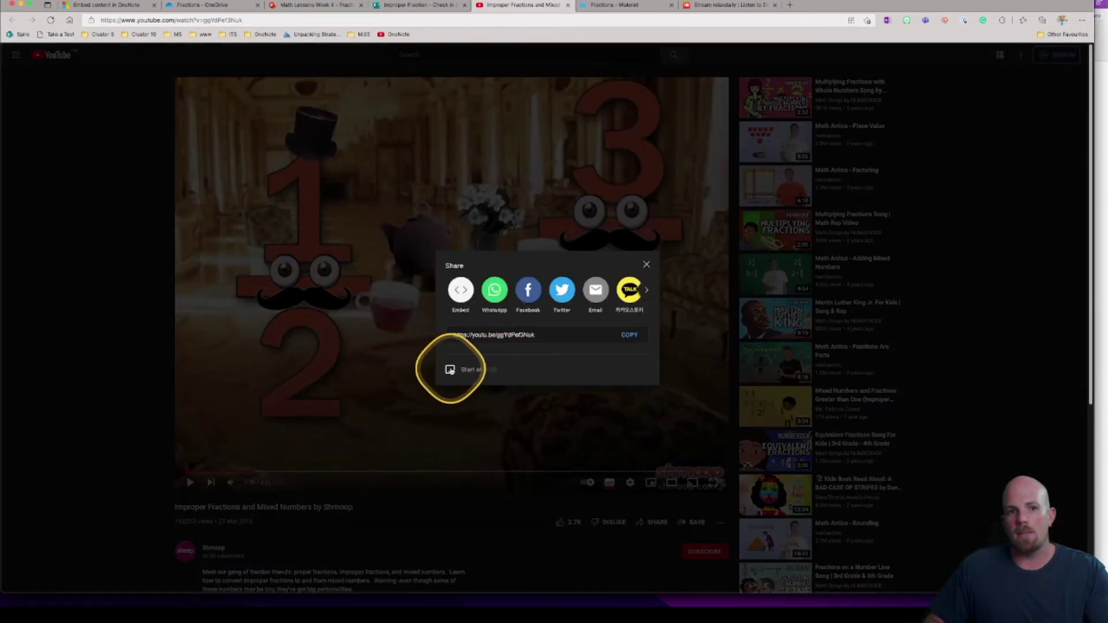
{"action": "left_click", "coordinate": [450, 370]}
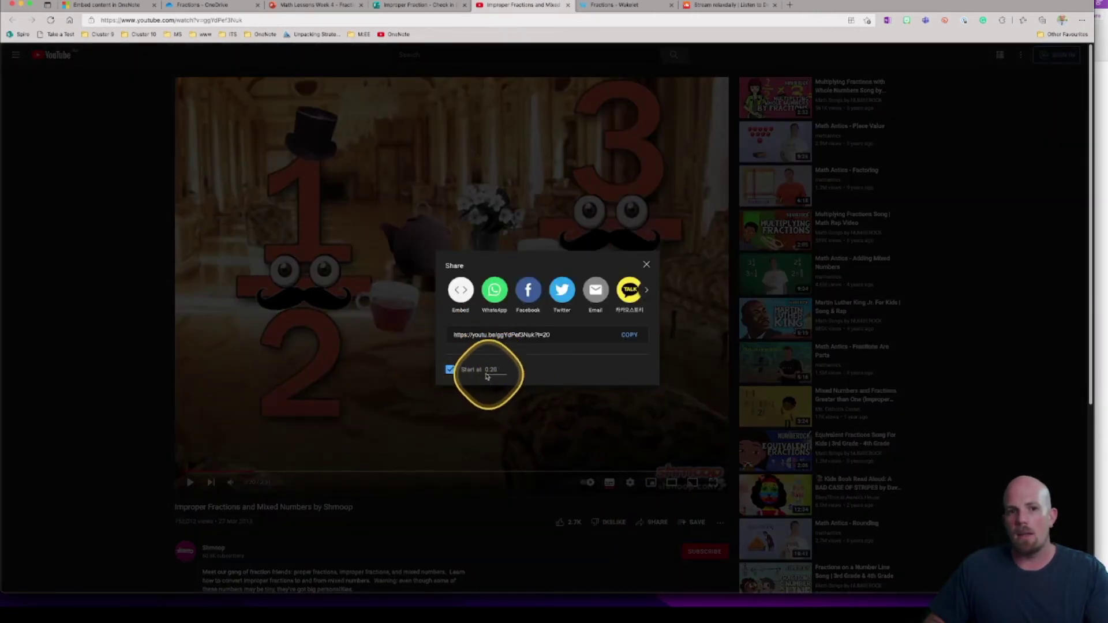
{"action": "left_click", "coordinate": [450, 370]}
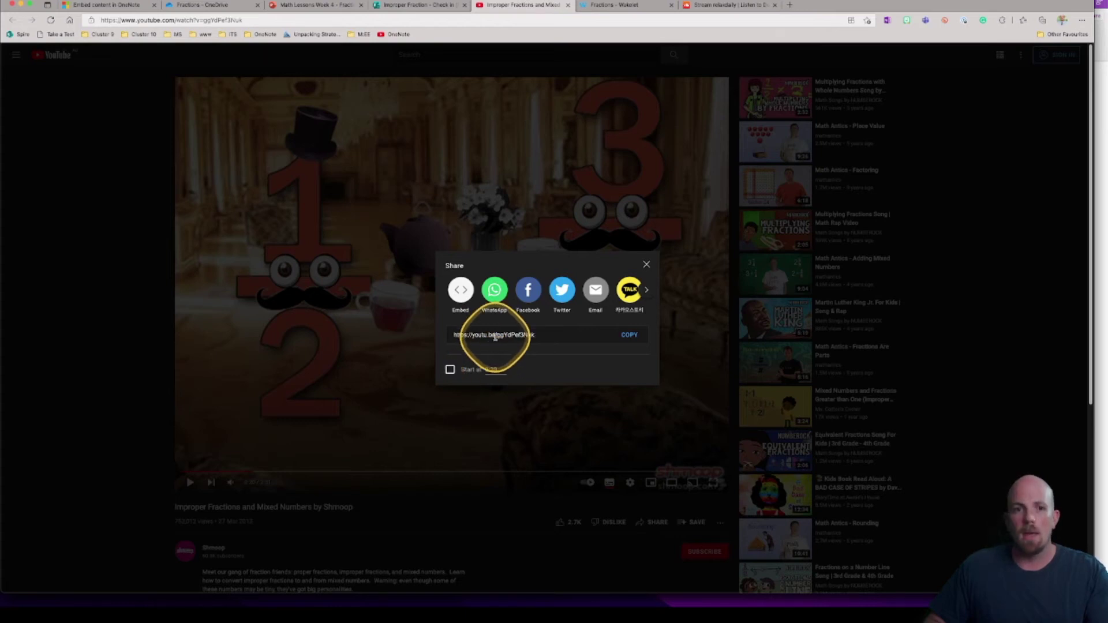
{"action": "left_click", "coordinate": [629, 335]}
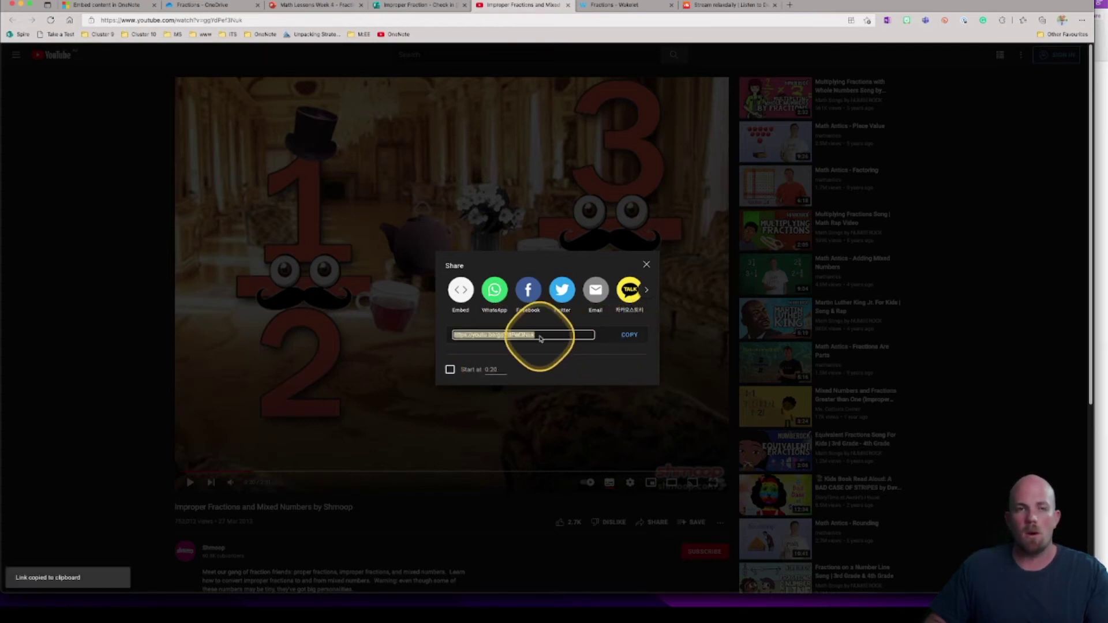
- Paste the YouTube link into the TV-icon cell and delete the video's title link
{"action": "left_click", "coordinate": [1102, 260]}
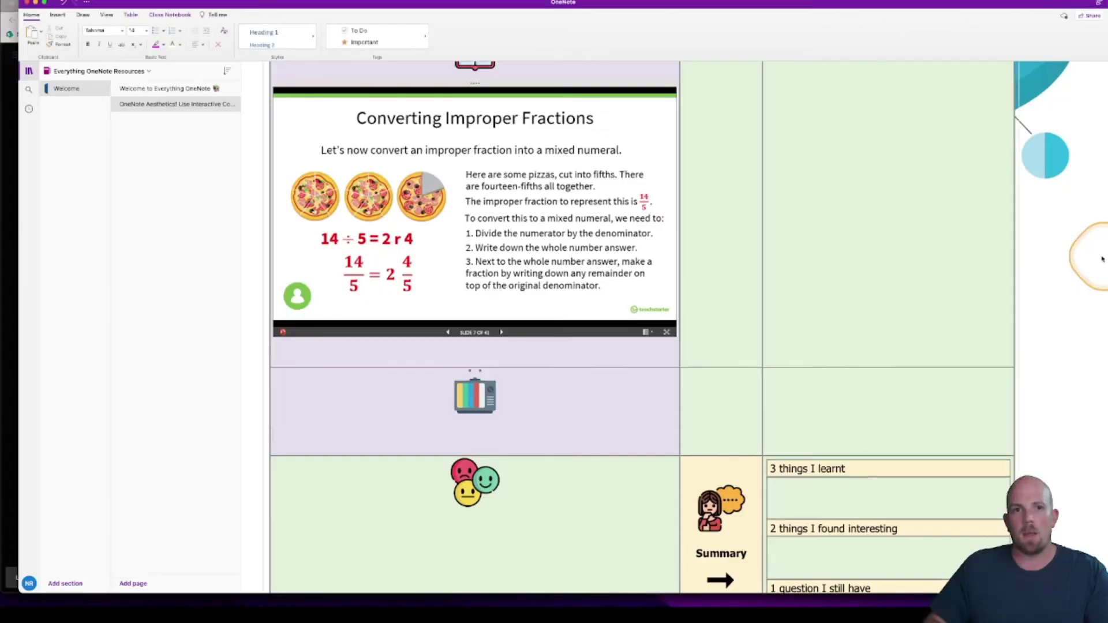
{"action": "left_click", "coordinate": [408, 427]}
{"action": "key", "text": "super+v"}
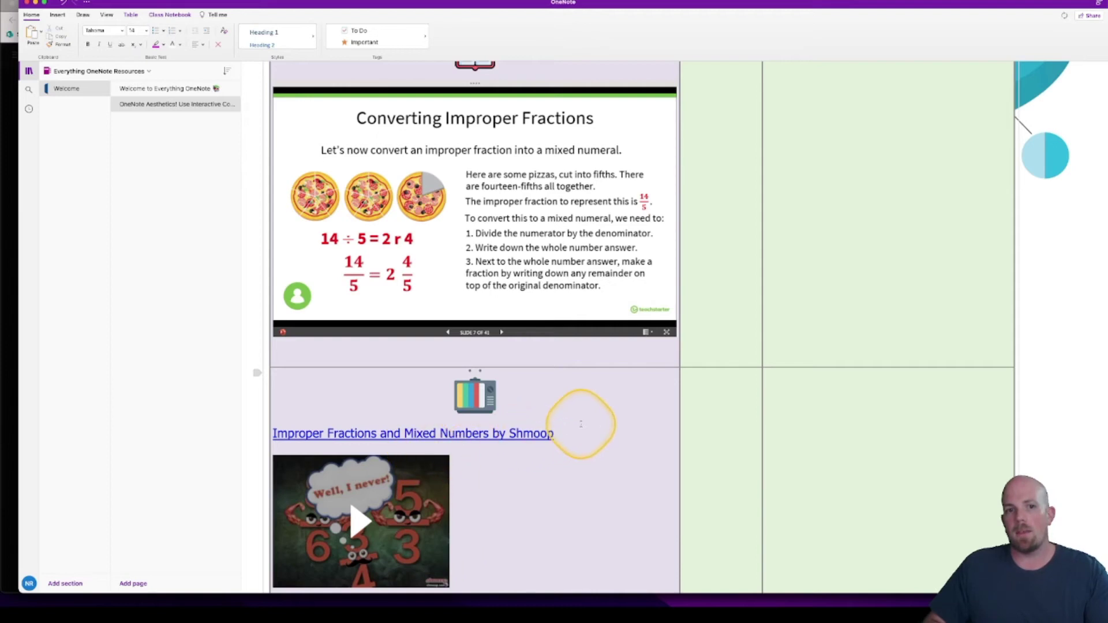
{"action": "left_click", "coordinate": [529, 436]}
{"action": "left_click_drag", "start_coordinate": [530, 435], "coordinate": [273, 433]}
{"action": "key", "text": "BackSpace"}
- Drag the embedded Shmoop video's corner handle to make it larger, then deselect it
{"action": "scroll", "coordinate": [371, 458], "scroll_direction": "down", "scroll_amount": 2}
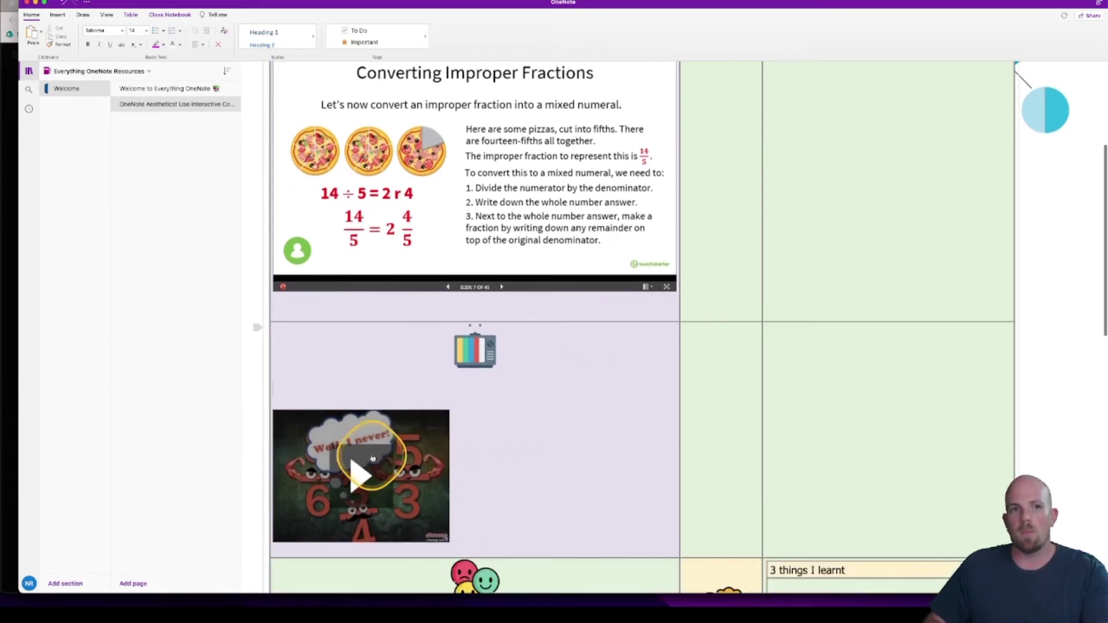
{"action": "left_click", "coordinate": [450, 513]}
{"action": "left_click_drag", "start_coordinate": [453, 519], "coordinate": [500, 502]}
{"action": "scroll", "coordinate": [527, 387], "scroll_direction": "down", "scroll_amount": 1}
{"action": "scroll", "coordinate": [526, 393], "scroll_direction": "up", "scroll_amount": 2}
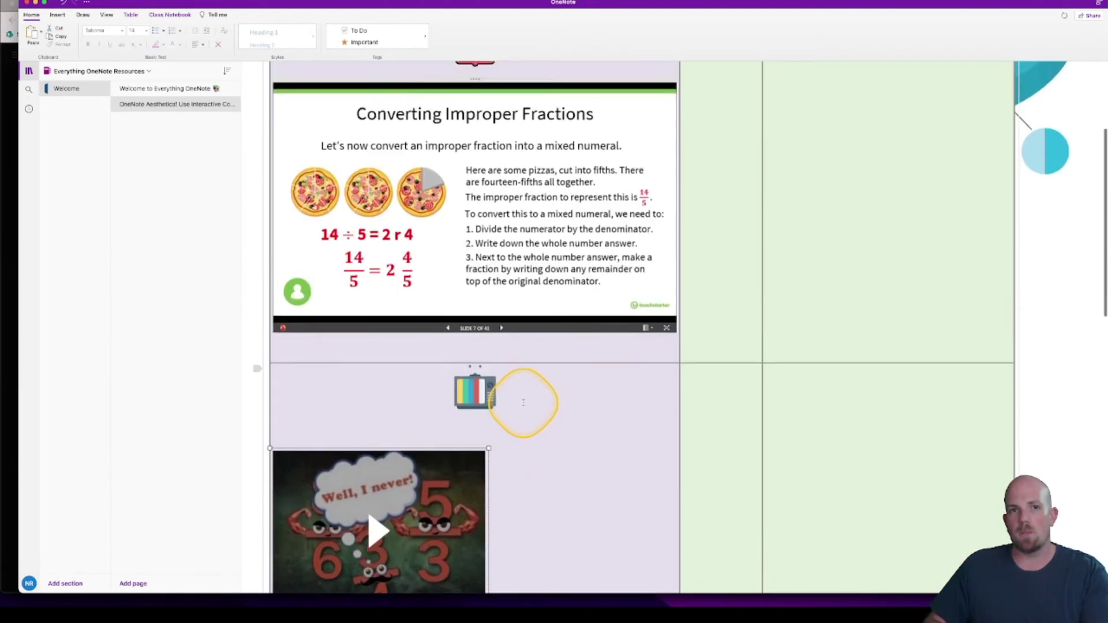
{"action": "scroll", "coordinate": [523, 402], "scroll_direction": "down", "scroll_amount": 2}
{"action": "scroll", "coordinate": [523, 402], "scroll_direction": "down", "scroll_amount": 5}
{"action": "left_click", "coordinate": [415, 324]}
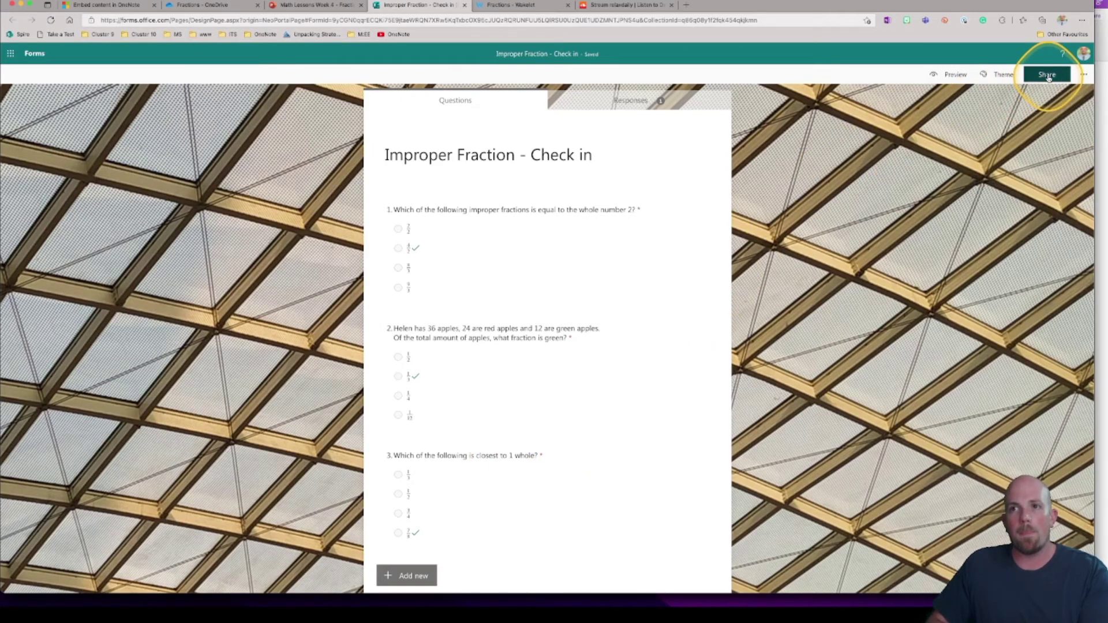
- Copy the Improper Fraction - Check in quiz's response link from its Share options
{"action": "left_click", "coordinate": [1047, 77]}
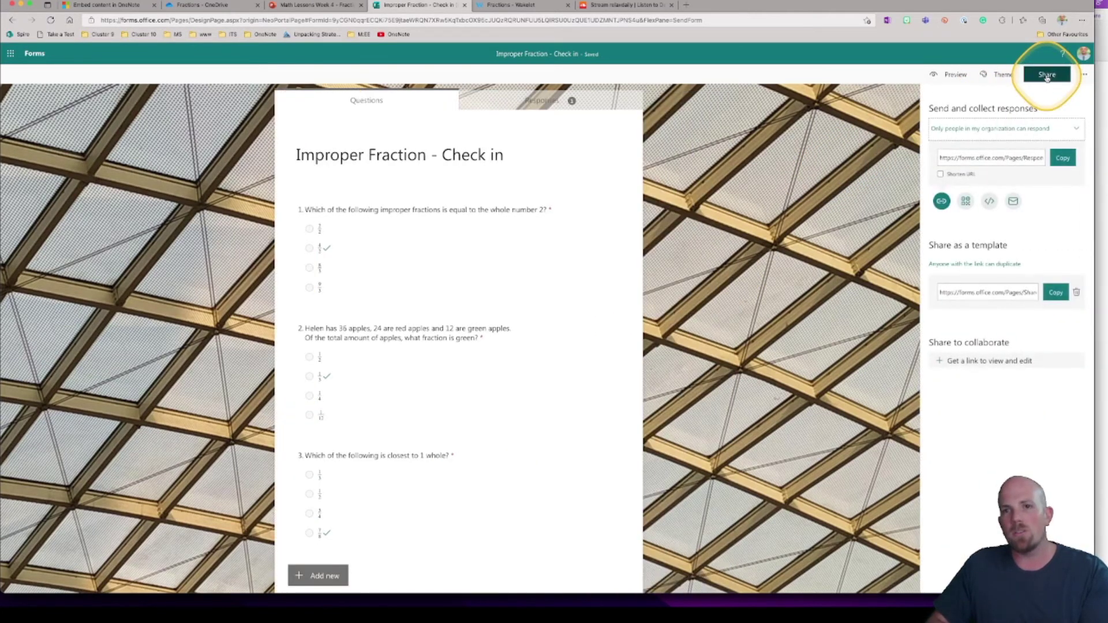
{"action": "left_click", "coordinate": [1065, 159]}
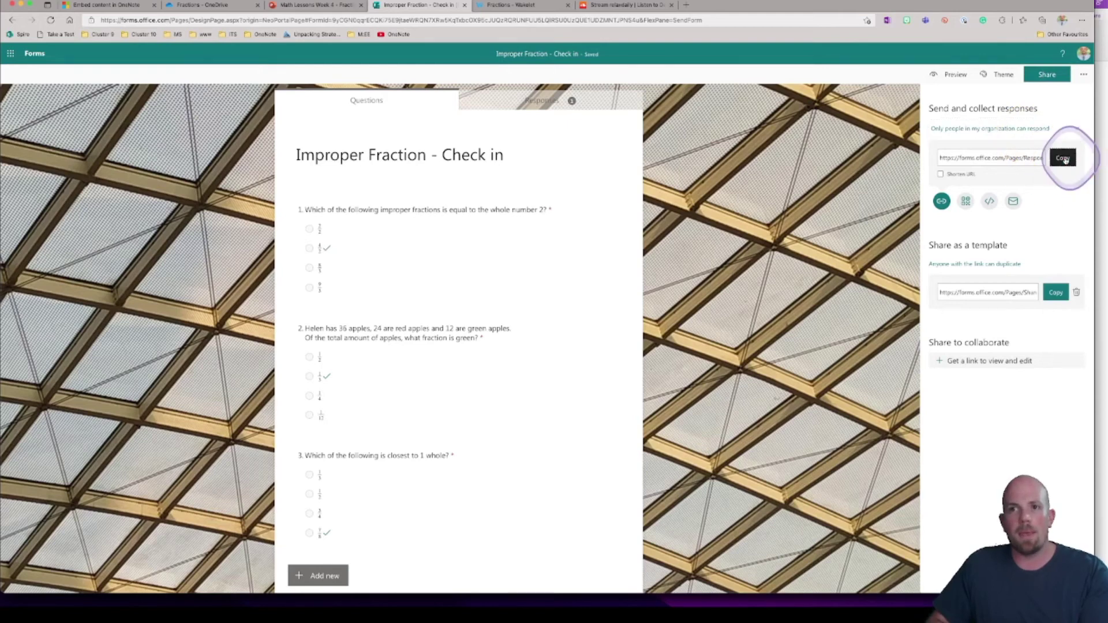
- Embed the Improper Fraction - Check in quiz beside the emoji faces in the green row
{"action": "left_click", "coordinate": [1102, 151]}
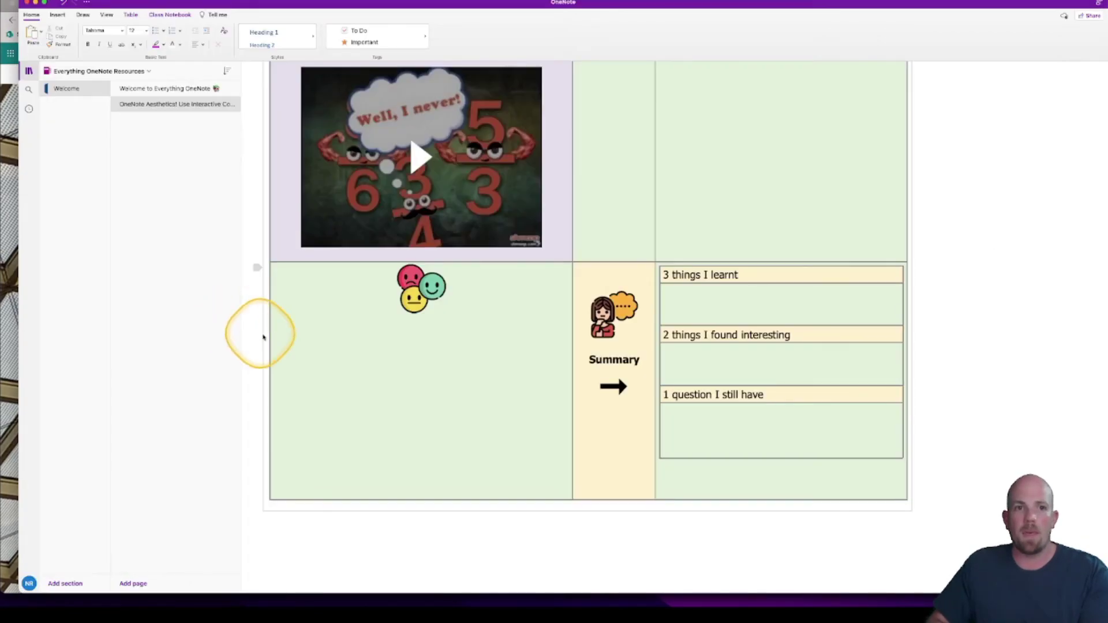
{"action": "left_click", "coordinate": [333, 321]}
{"action": "key", "text": "super+v"}
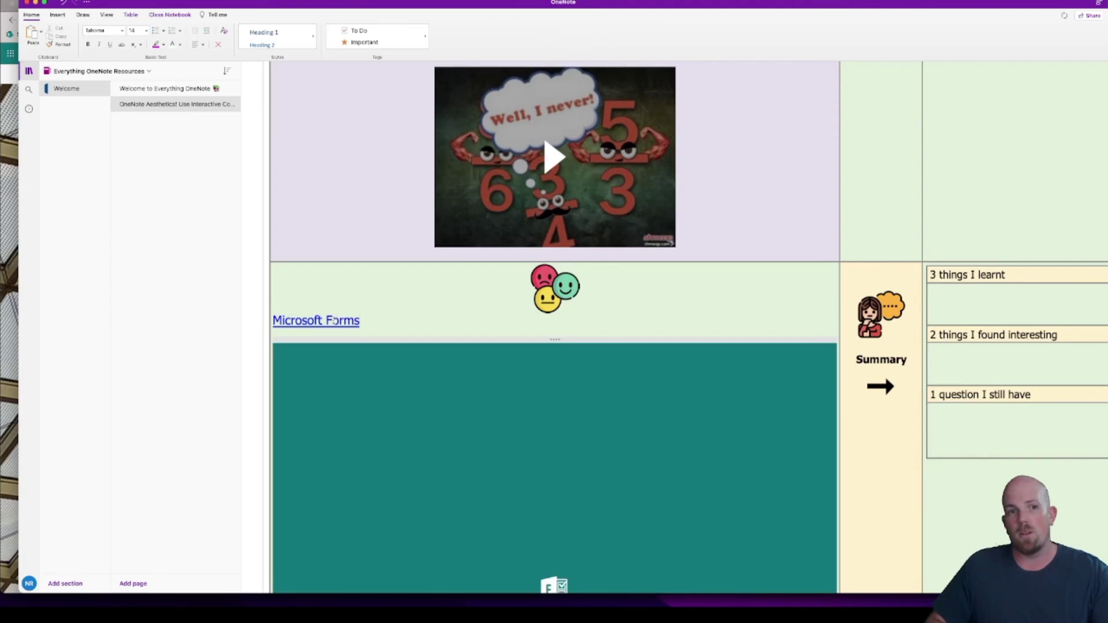
{"action": "key", "text": "super+minus"}
{"action": "scroll", "coordinate": [651, 354], "scroll_direction": "down", "scroll_amount": 1}
{"action": "scroll", "coordinate": [651, 354], "scroll_direction": "down", "scroll_amount": 6}
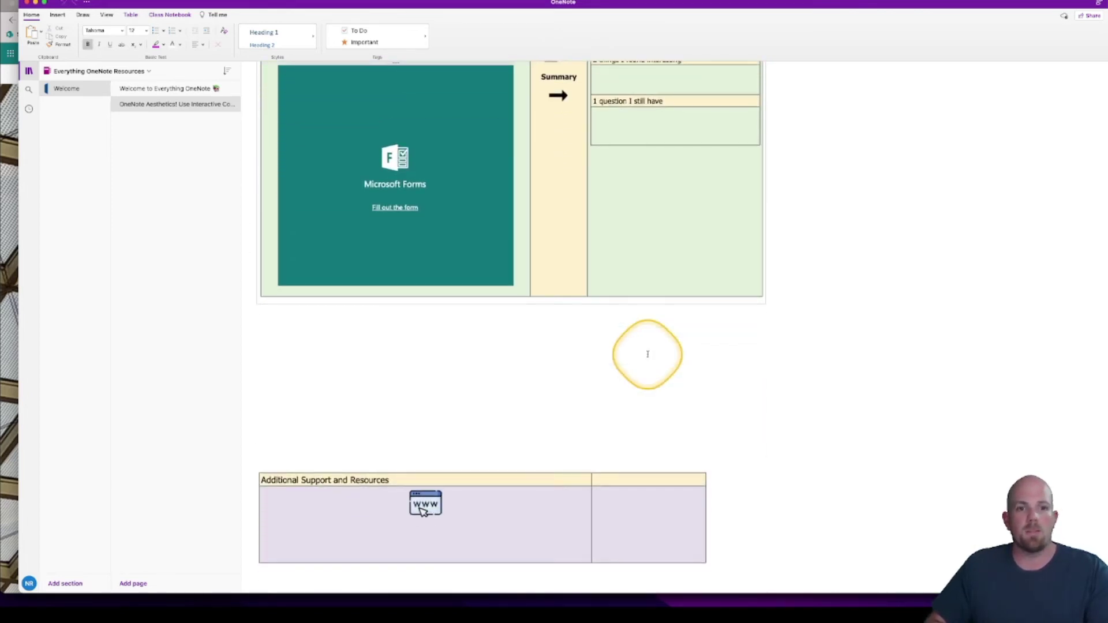
{"action": "scroll", "coordinate": [648, 354], "scroll_direction": "down", "scroll_amount": 2}
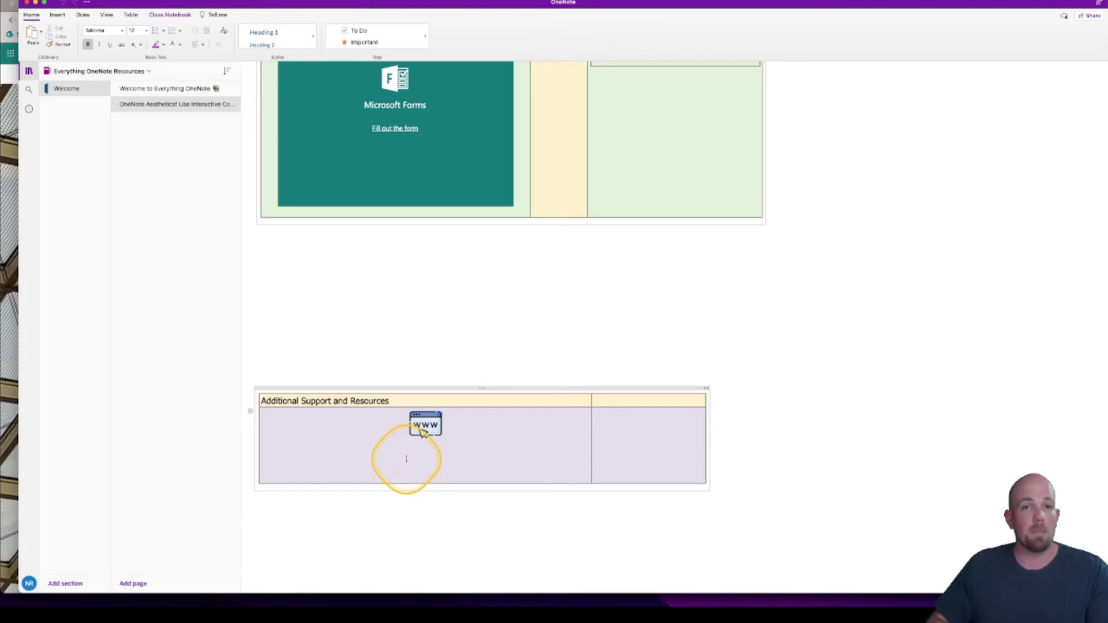
- Open the Wakelet Fractions collection and select its web address in the address bar
{"action": "left_click", "coordinate": [424, 427]}
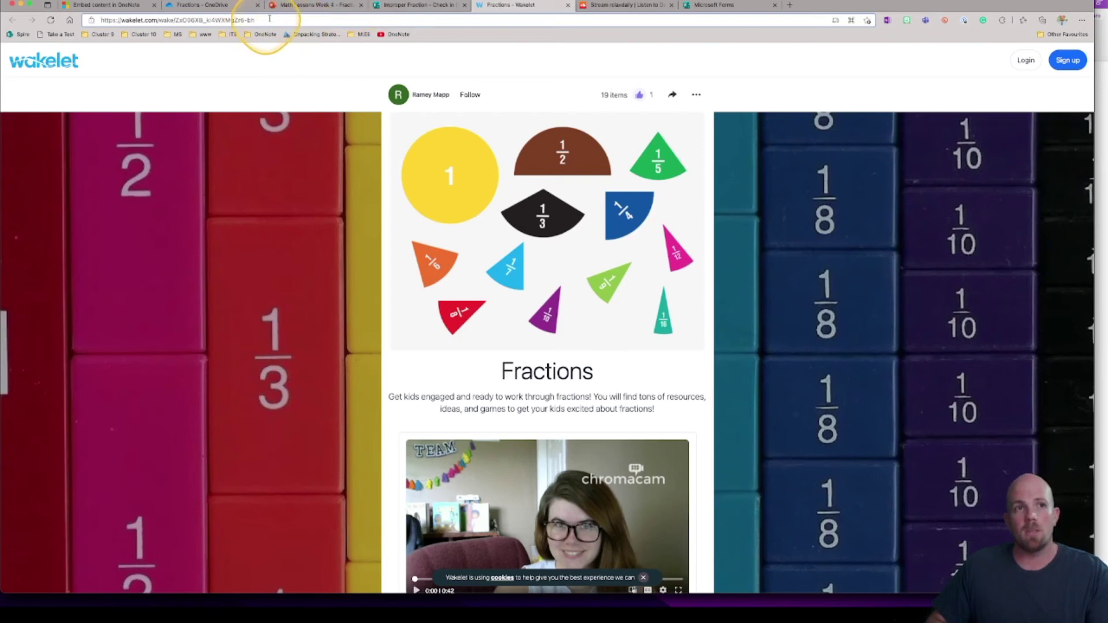
{"action": "left_click_drag", "start_coordinate": [254, 20], "coordinate": [65, 24]}
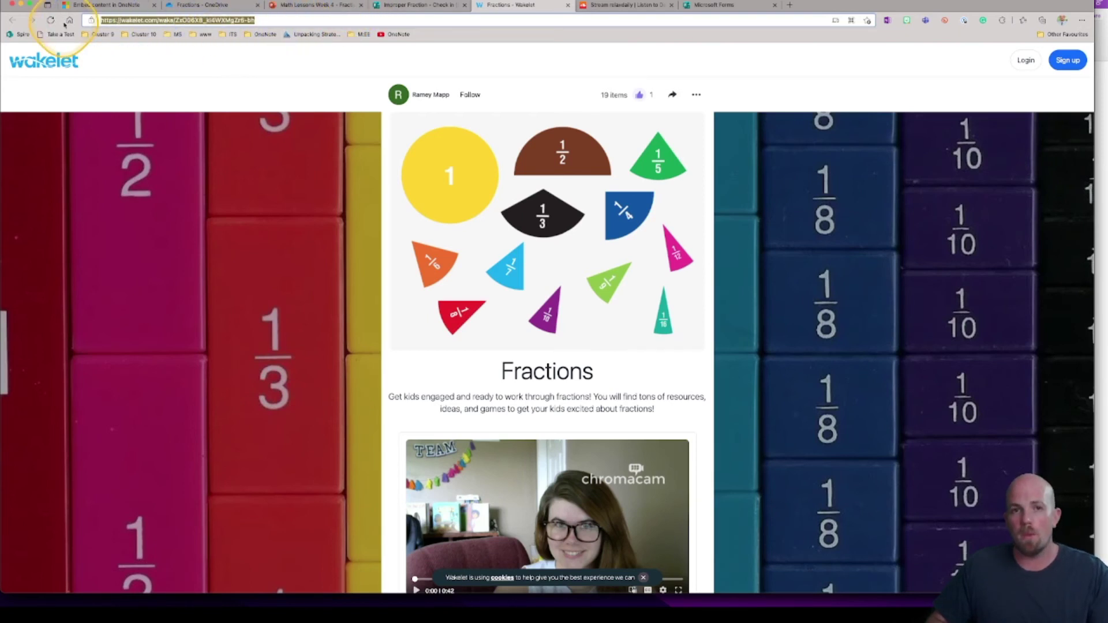
- Paste the Wakelet Fractions collection into the purple resources cell and widen the embed
{"action": "left_click", "coordinate": [1081, 80]}
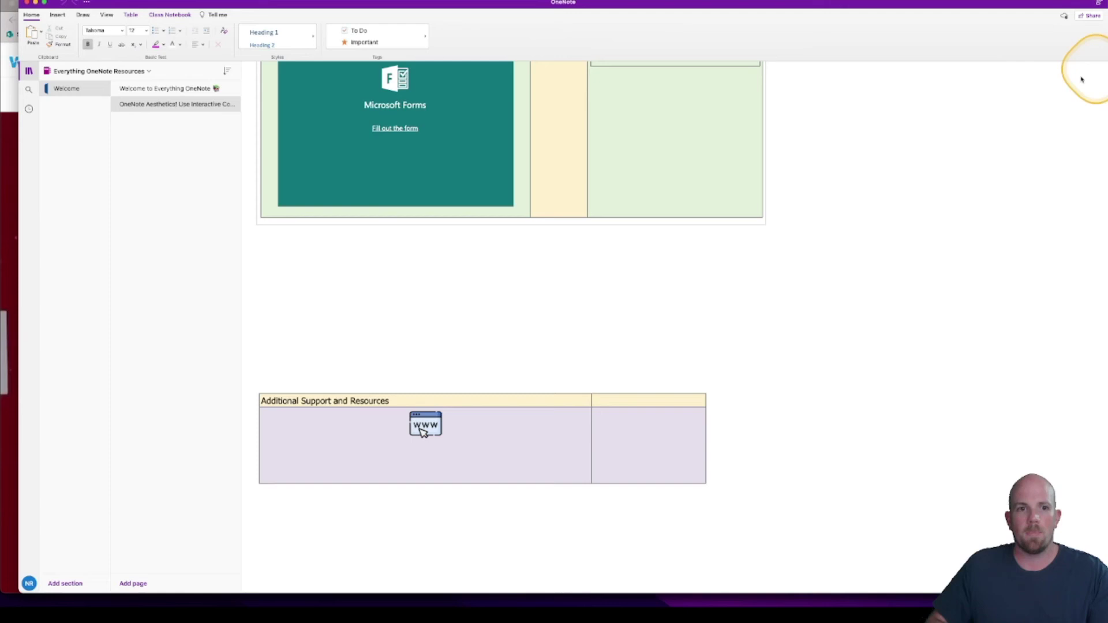
{"action": "left_click", "coordinate": [388, 432]}
{"action": "left_click", "coordinate": [390, 454]}
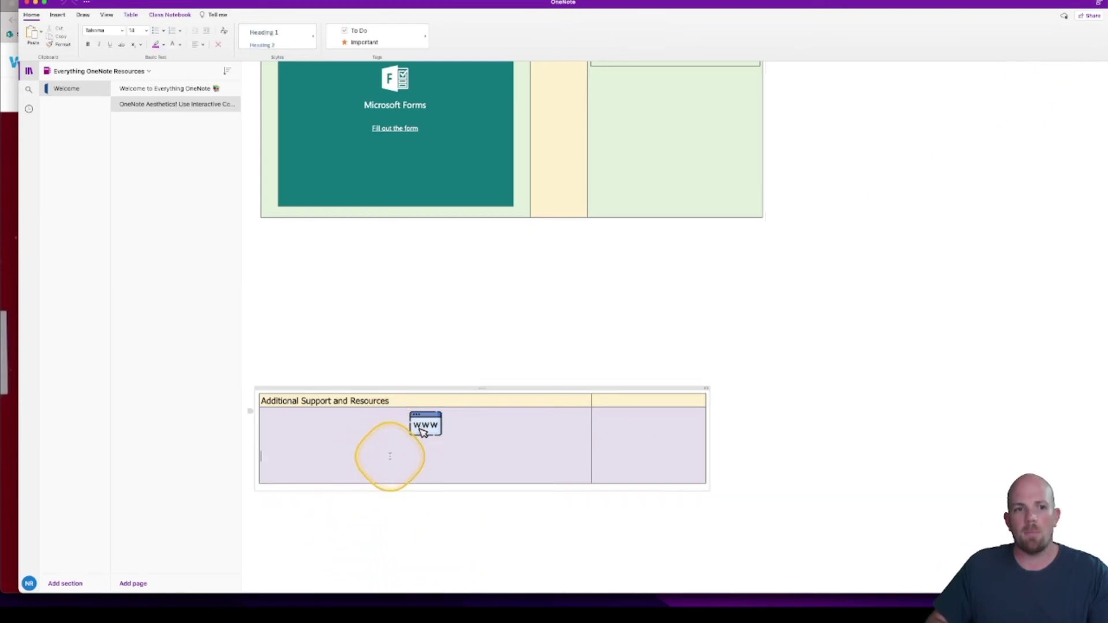
{"action": "key", "text": "cmd+v"}
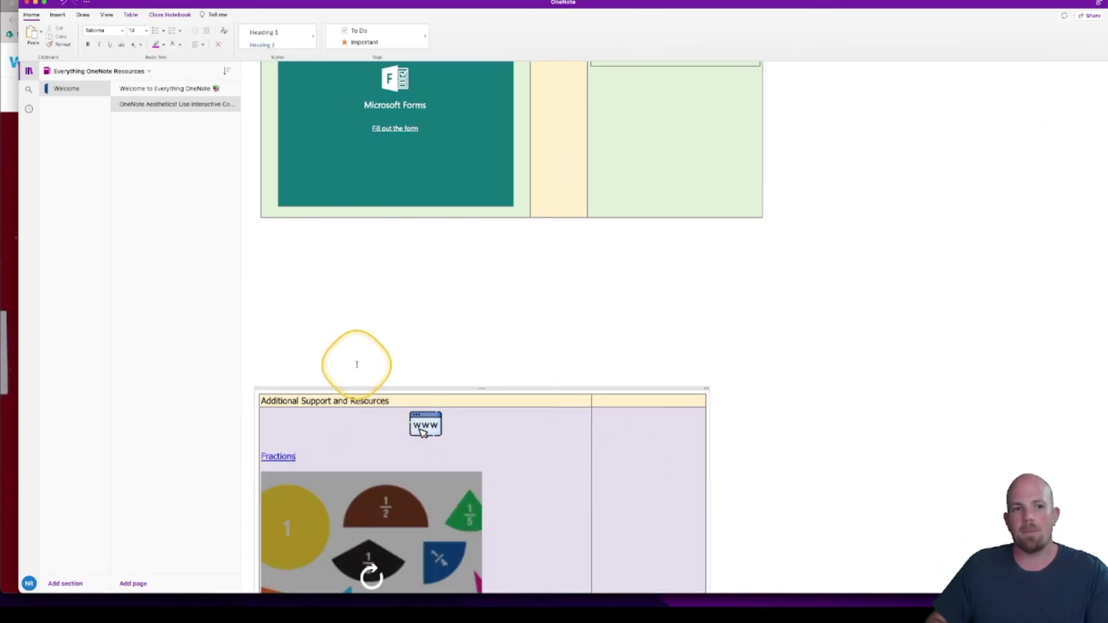
{"action": "scroll", "coordinate": [447, 444], "scroll_direction": "down", "scroll_amount": 1}
{"action": "scroll", "coordinate": [447, 445], "scroll_direction": "down", "scroll_amount": 3}
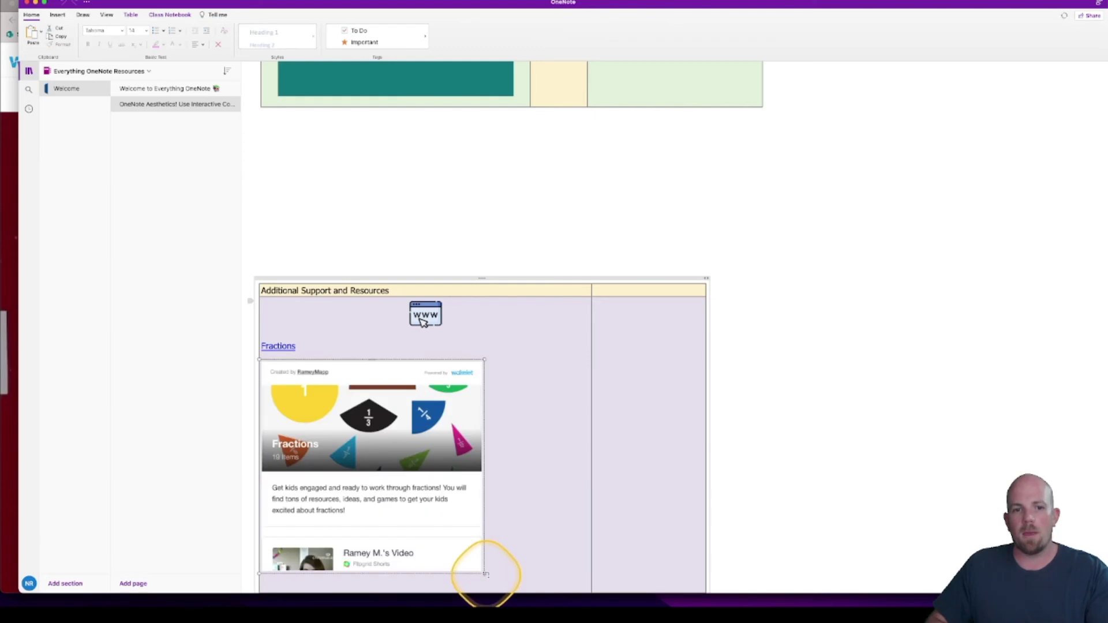
{"action": "left_click_drag", "start_coordinate": [487, 582], "coordinate": [596, 576]}
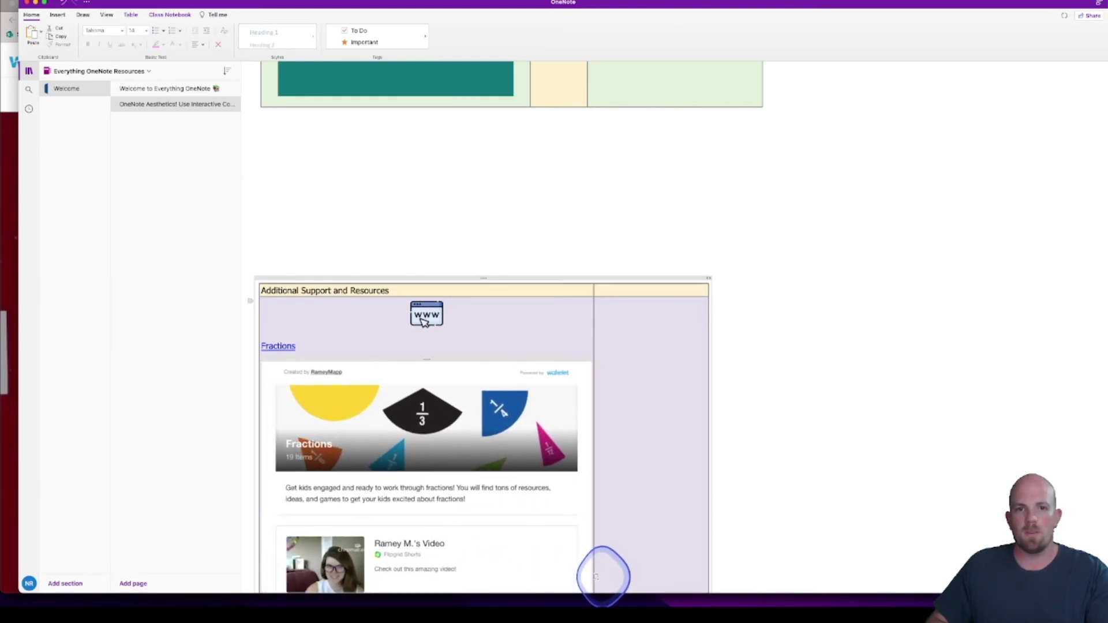
- Delete the plain Fractions link text left above the Wakelet embed
{"action": "left_click", "coordinate": [276, 346]}
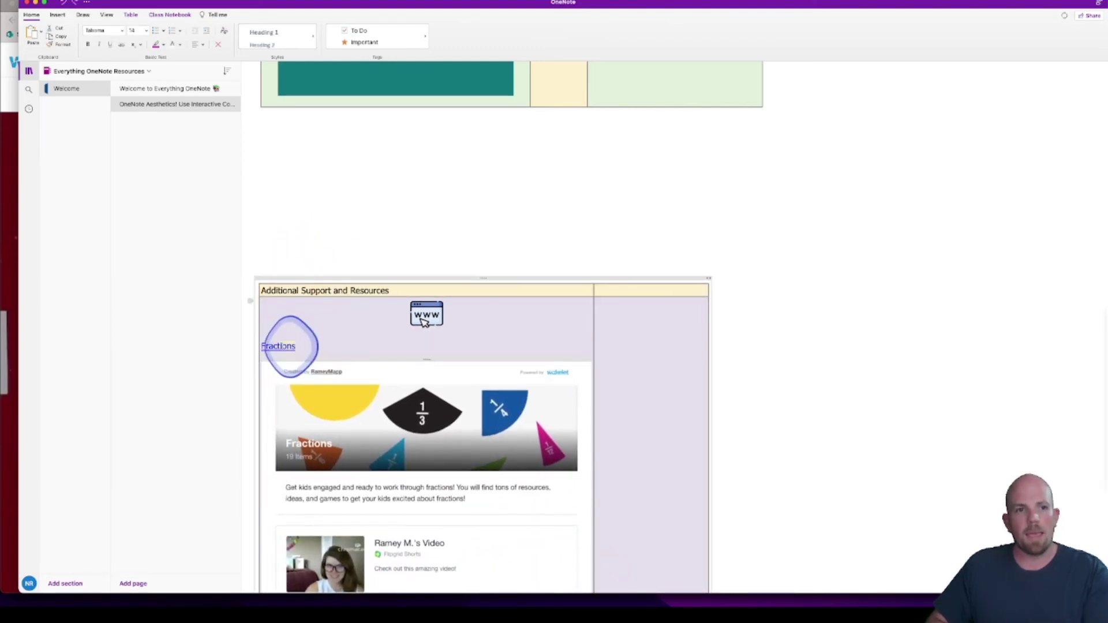
{"action": "double_click", "coordinate": [271, 345]}
{"action": "key", "text": "BackSpace"}
{"action": "key", "text": "BackSpace"}
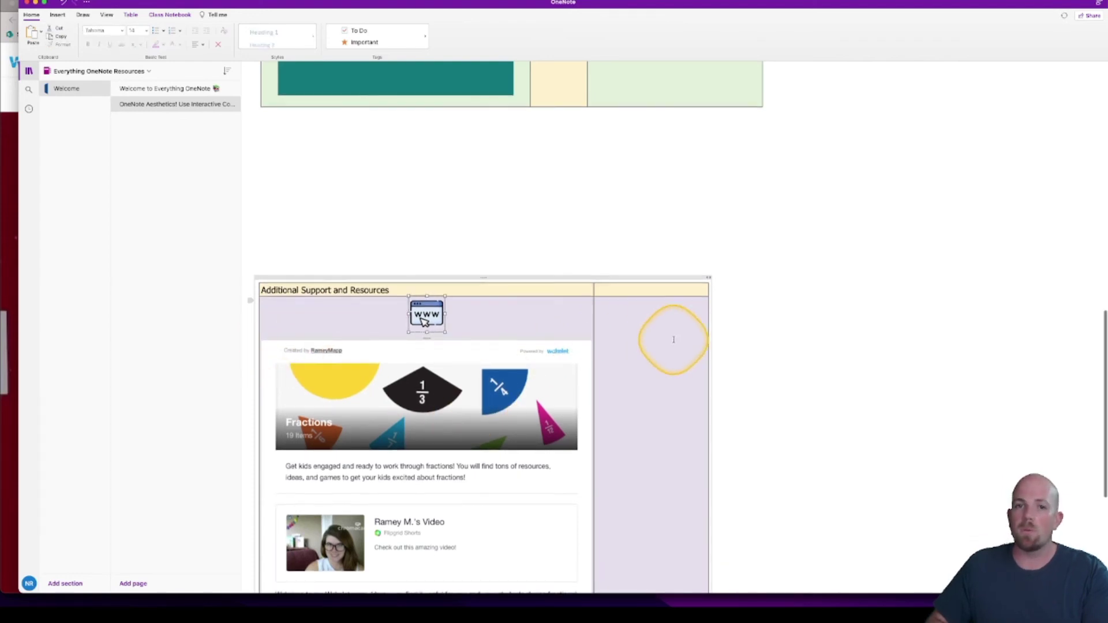
- Type 'Study' as the heading of the empty right column
{"action": "scroll", "coordinate": [673, 340], "scroll_direction": "down", "scroll_amount": 3}
{"action": "scroll", "coordinate": [673, 339], "scroll_direction": "down", "scroll_amount": 2}
{"action": "scroll", "coordinate": [360, 356], "scroll_direction": "down", "scroll_amount": 5}
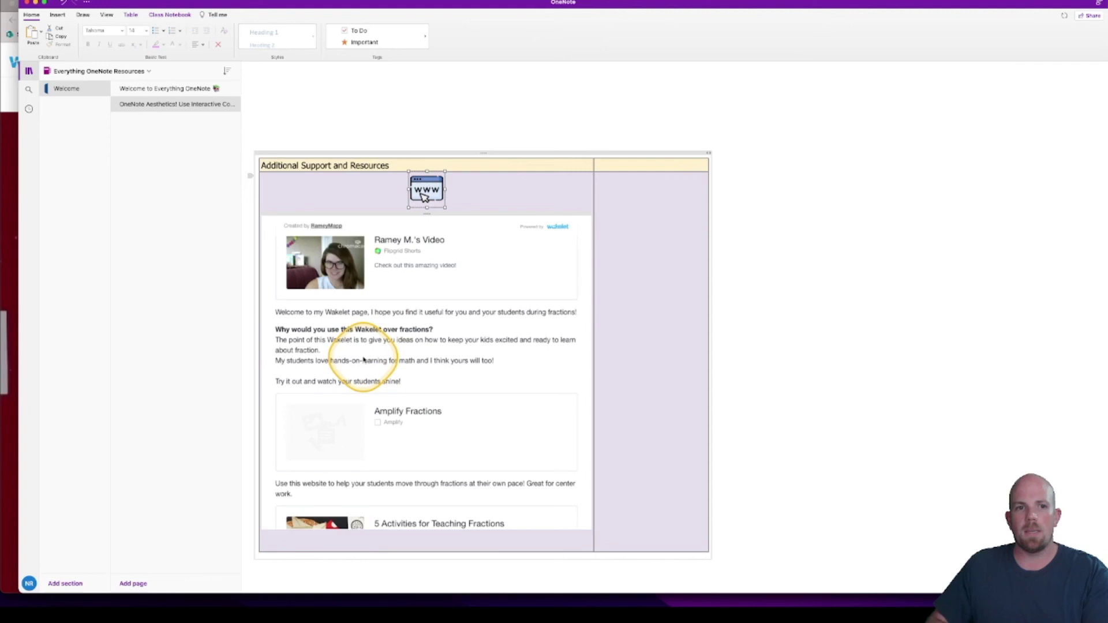
{"action": "scroll", "coordinate": [363, 357], "scroll_direction": "down", "scroll_amount": 3}
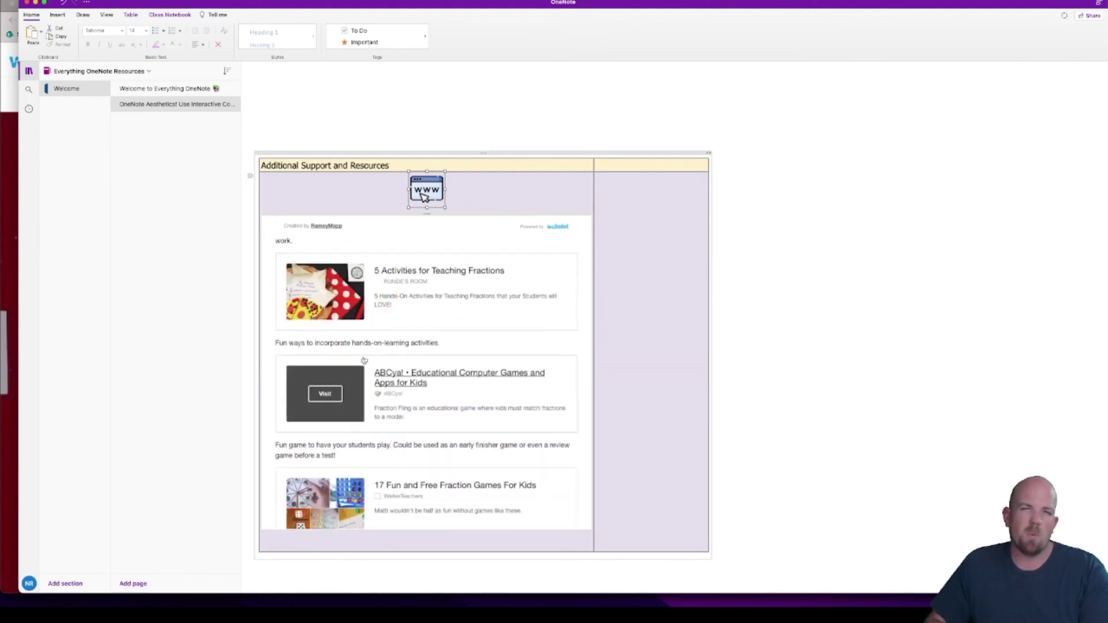
{"action": "scroll", "coordinate": [363, 360], "scroll_direction": "down", "scroll_amount": 6}
{"action": "scroll", "coordinate": [364, 360], "scroll_direction": "up", "scroll_amount": 13}
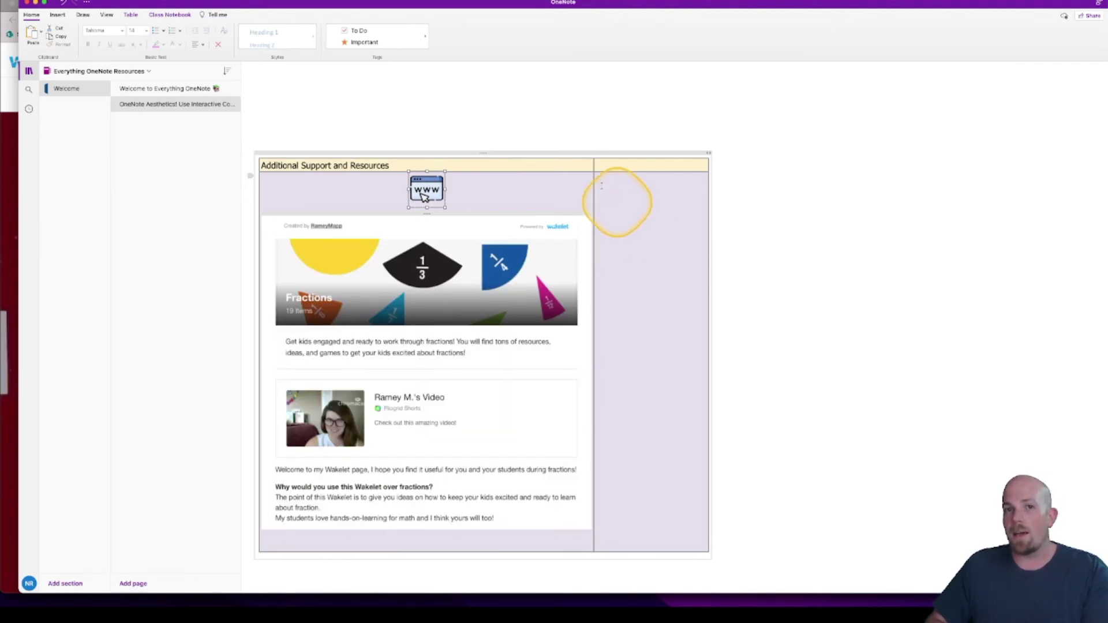
{"action": "left_click", "coordinate": [604, 167]}
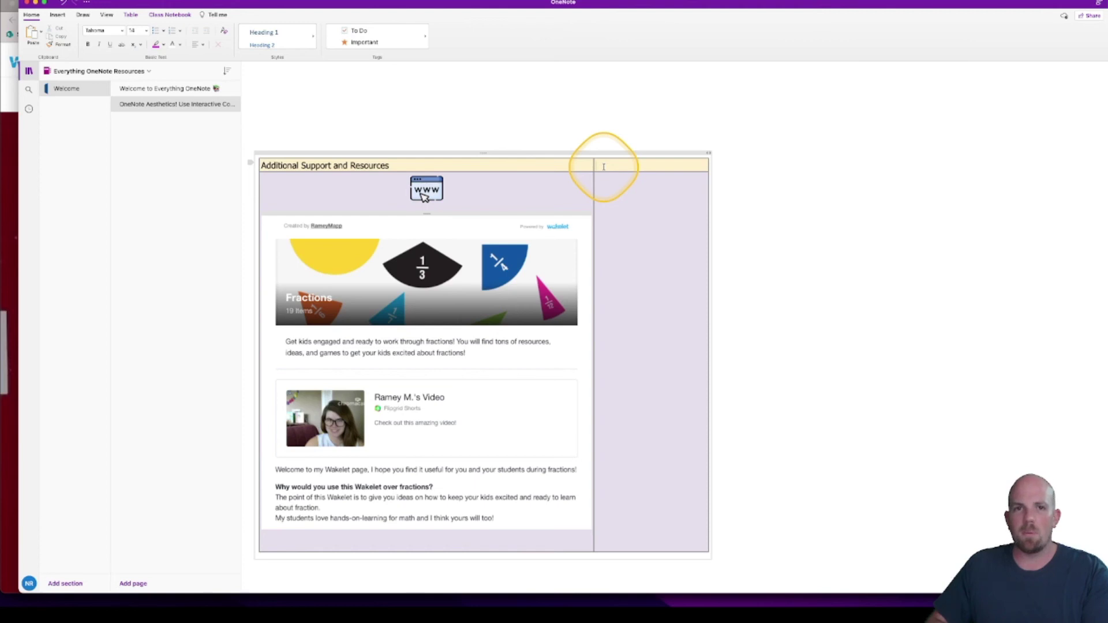
{"action": "type", "text": "Stu"}
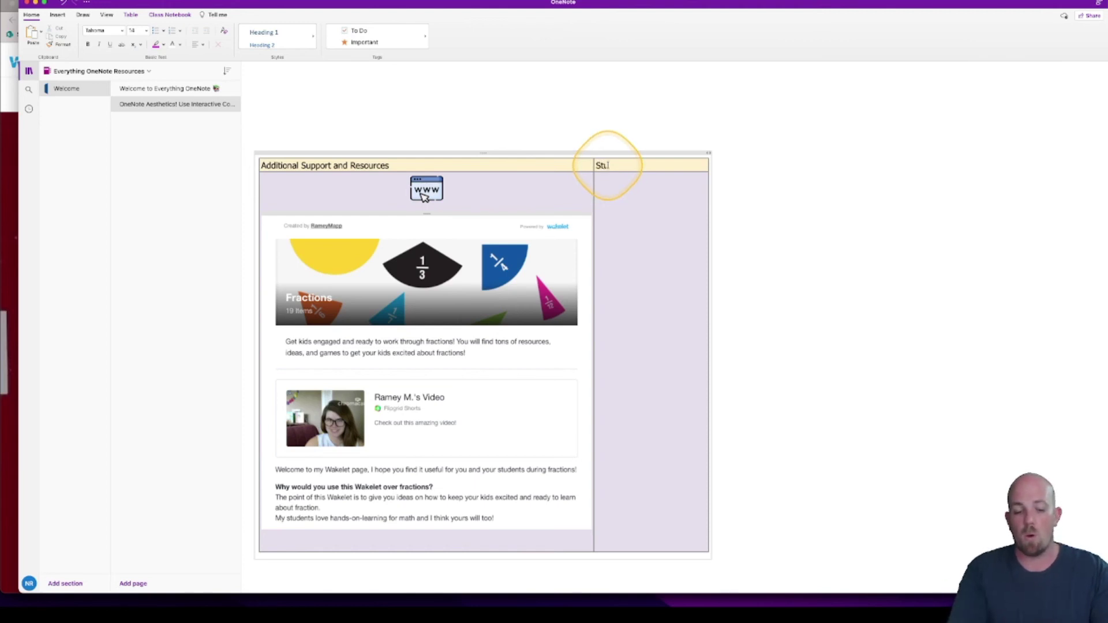
{"action": "type", "text": "dy Music"}
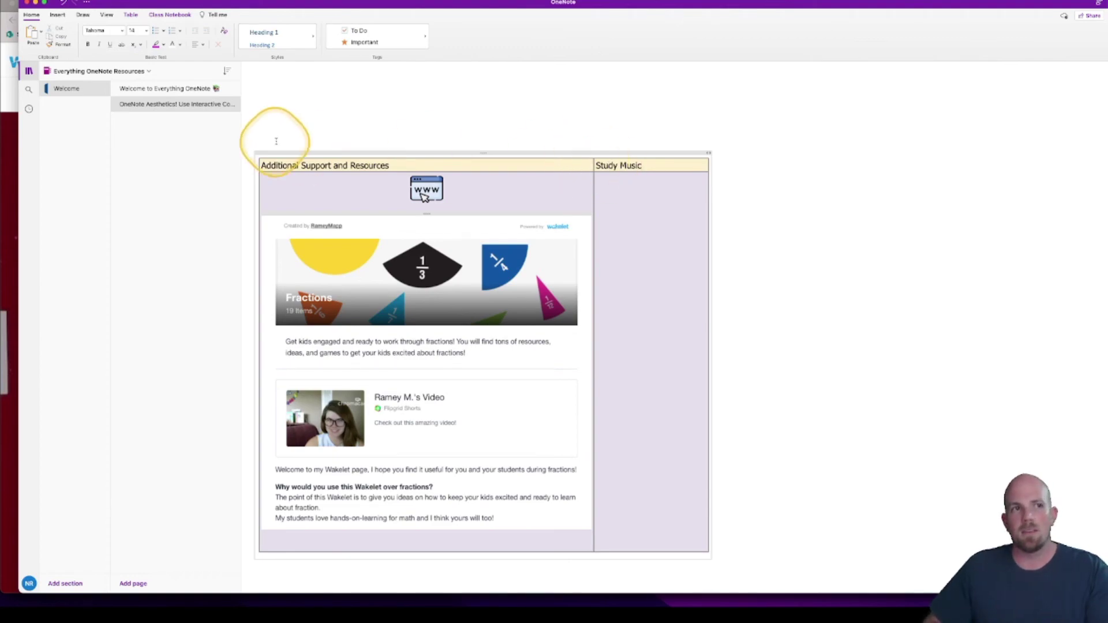
- Copy the link to SoundCloud's Deep Focus - music for studying, concentration & work playlist
{"action": "key", "text": "super+Tab"}
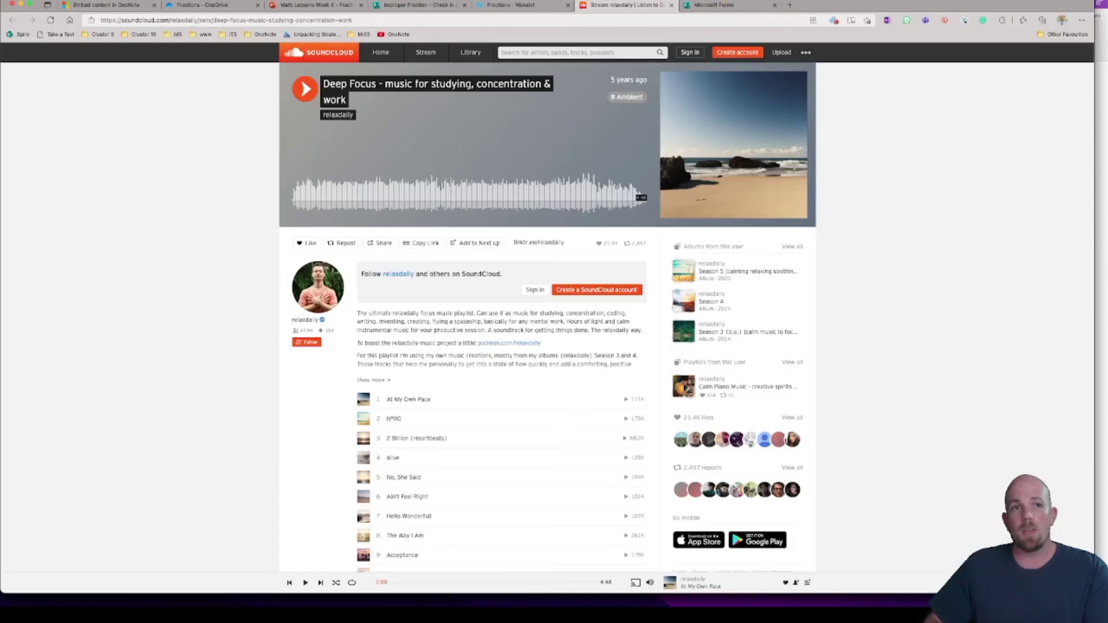
{"action": "left_click", "coordinate": [416, 246]}
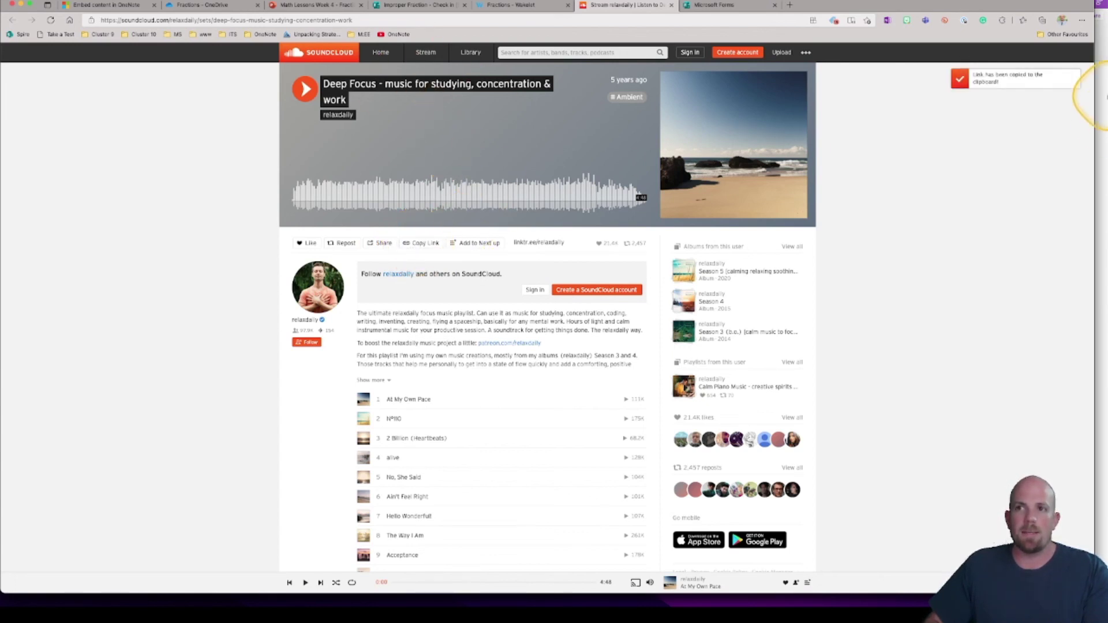
- Paste the Deep Focus playlist link under Study Music and load its embedded SoundCloud player
{"action": "left_click", "coordinate": [1102, 86]}
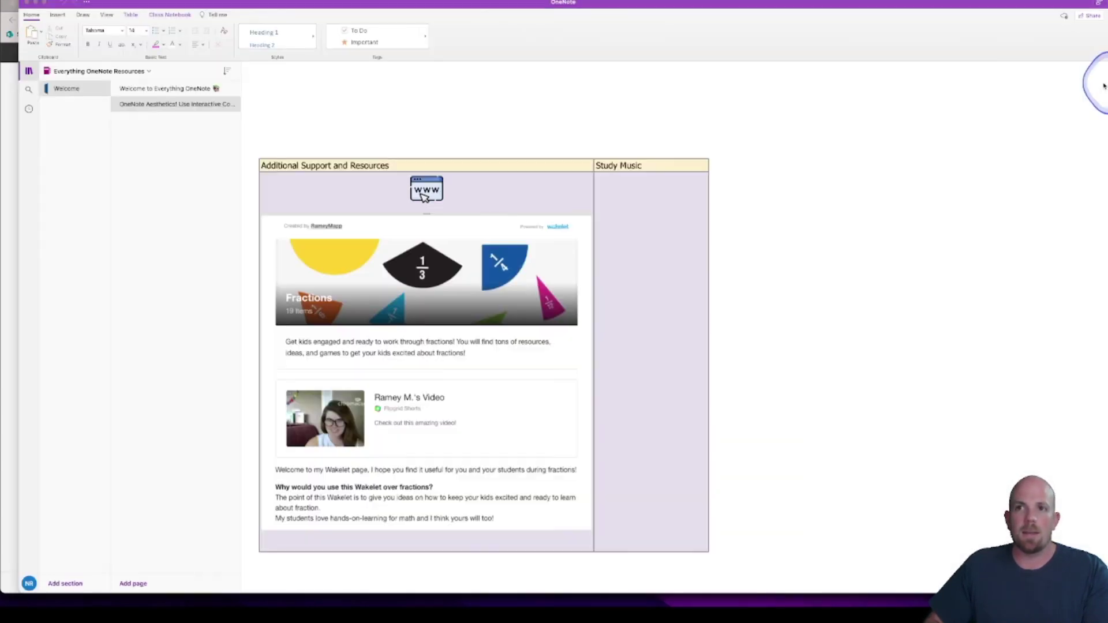
{"action": "left_click", "coordinate": [602, 183]}
{"action": "key", "text": "super+v"}
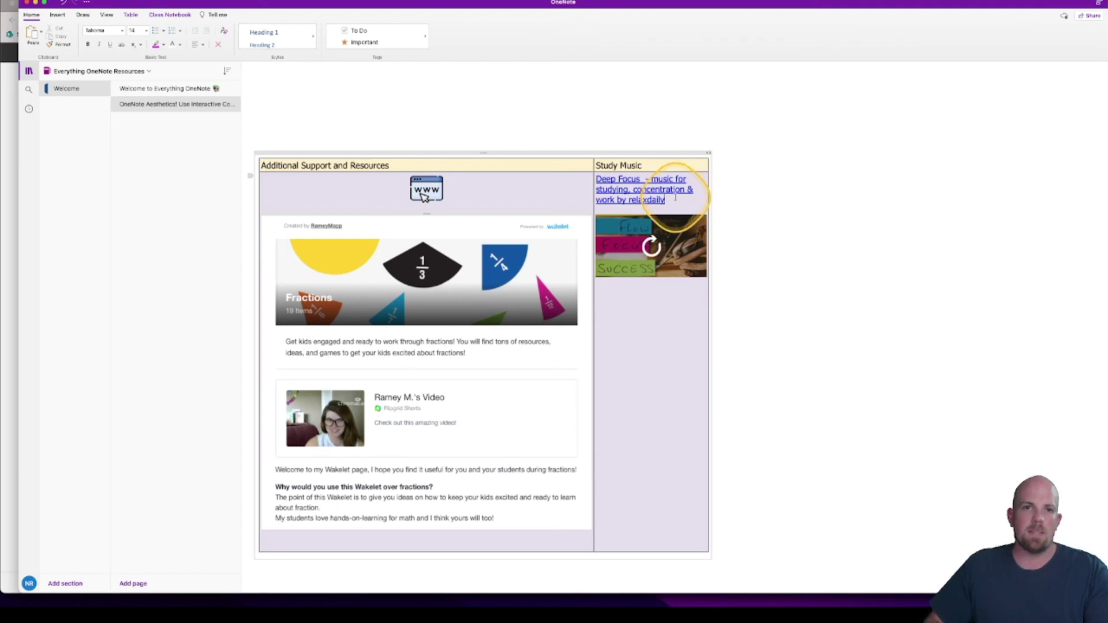
{"action": "left_click", "coordinate": [650, 247]}
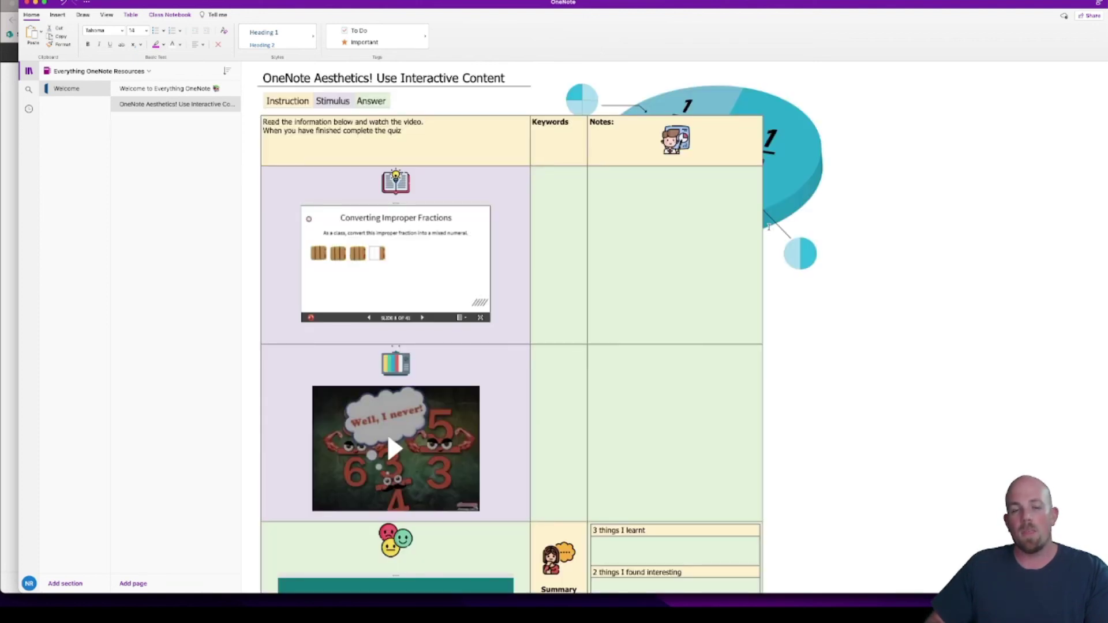
- Scroll through the finished lesson page to check each embedded item
{"action": "scroll", "coordinate": [768, 227], "scroll_direction": "down", "scroll_amount": 3}
{"action": "scroll", "coordinate": [769, 226], "scroll_direction": "up", "scroll_amount": 3}
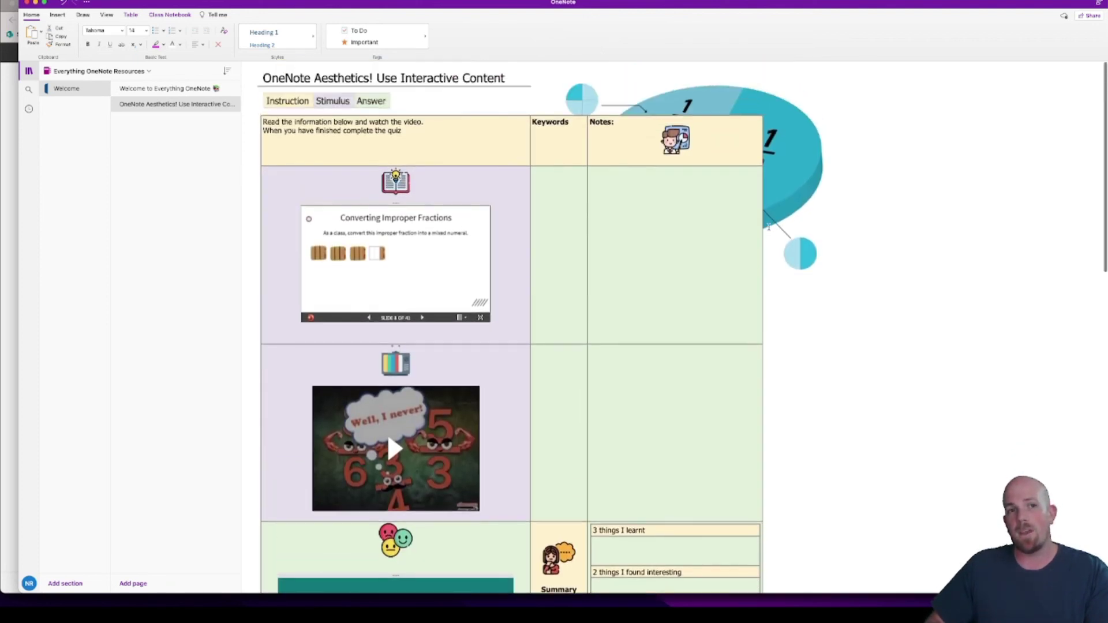
{"action": "scroll", "coordinate": [769, 227], "scroll_direction": "down", "scroll_amount": 4}
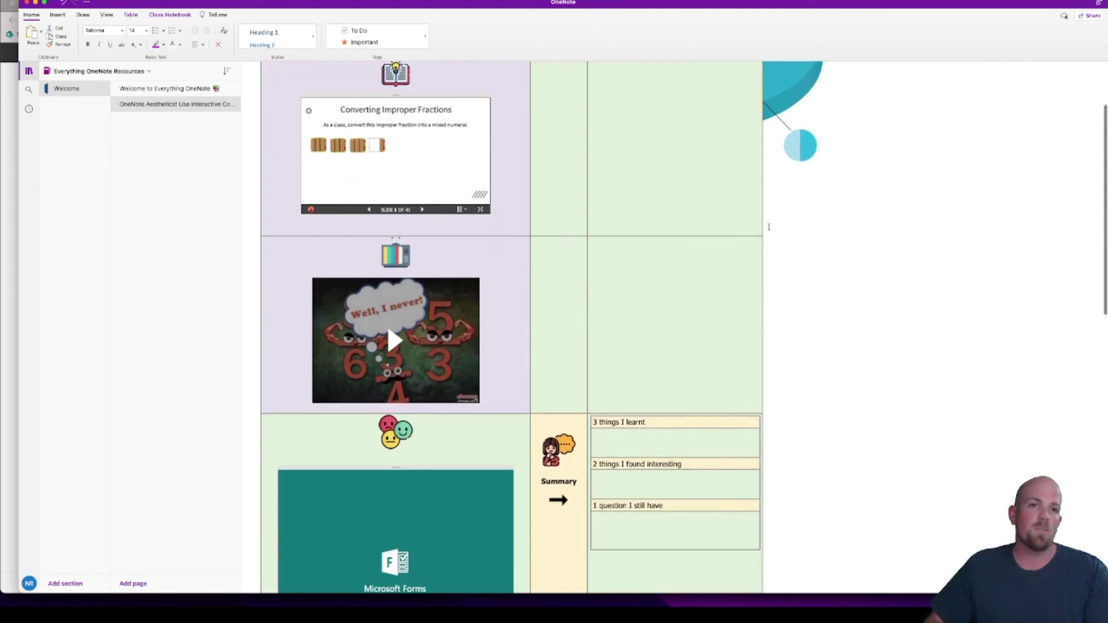
{"action": "scroll", "coordinate": [769, 227], "scroll_direction": "down", "scroll_amount": 1}
{"action": "scroll", "coordinate": [769, 227], "scroll_direction": "up", "scroll_amount": 3}
{"action": "scroll", "coordinate": [769, 227], "scroll_direction": "down", "scroll_amount": 6}
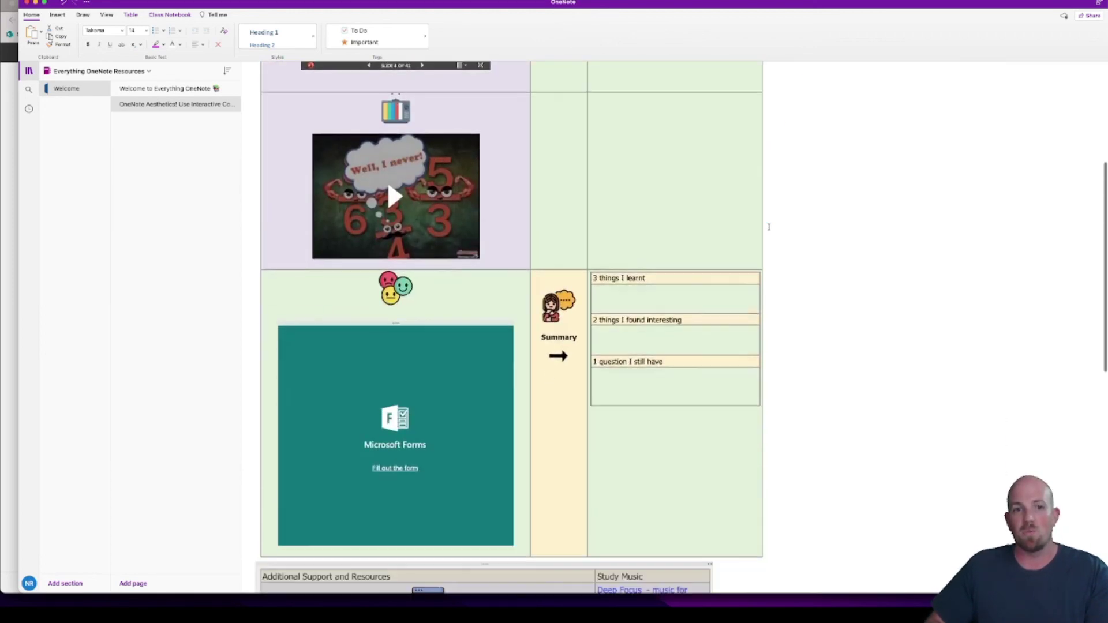
{"action": "scroll", "coordinate": [769, 227], "scroll_direction": "down", "scroll_amount": 10}
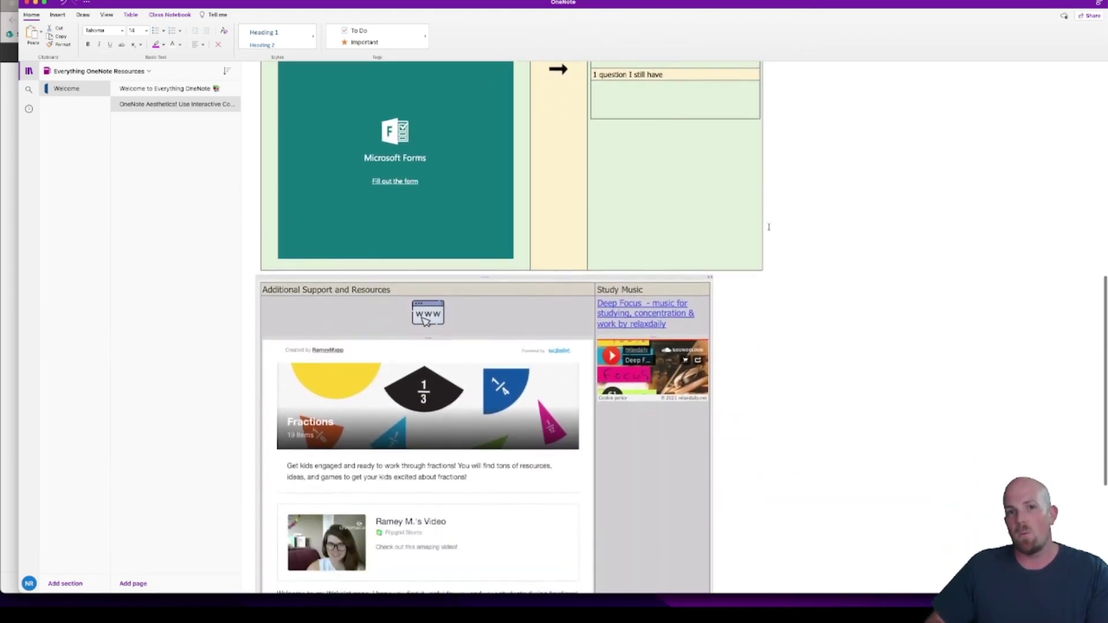
{"action": "scroll", "coordinate": [769, 227], "scroll_direction": "down", "scroll_amount": 2}
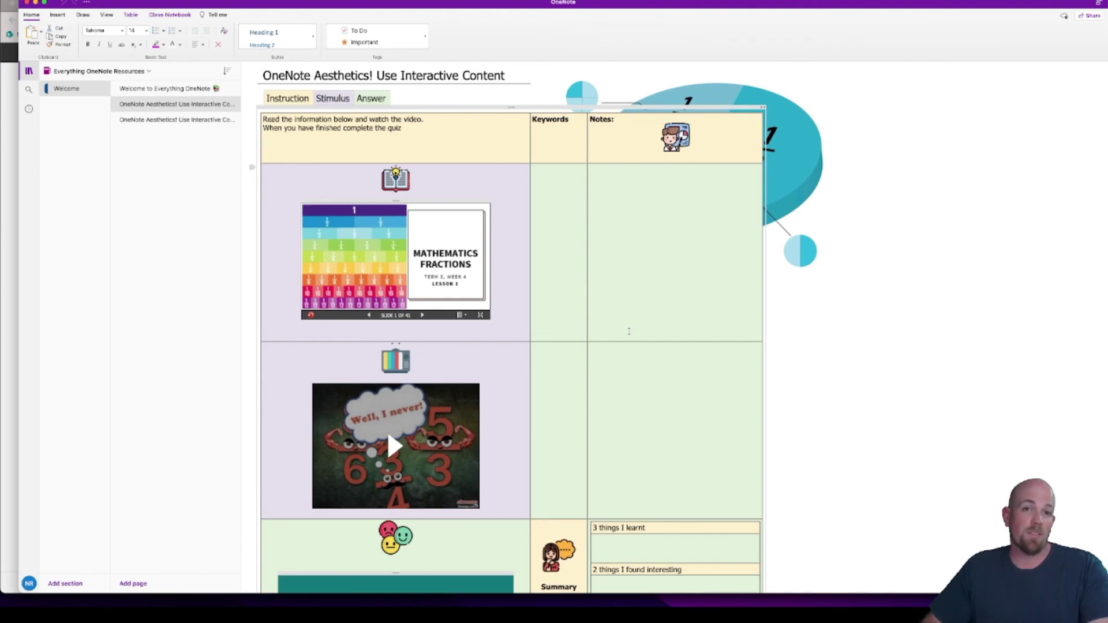